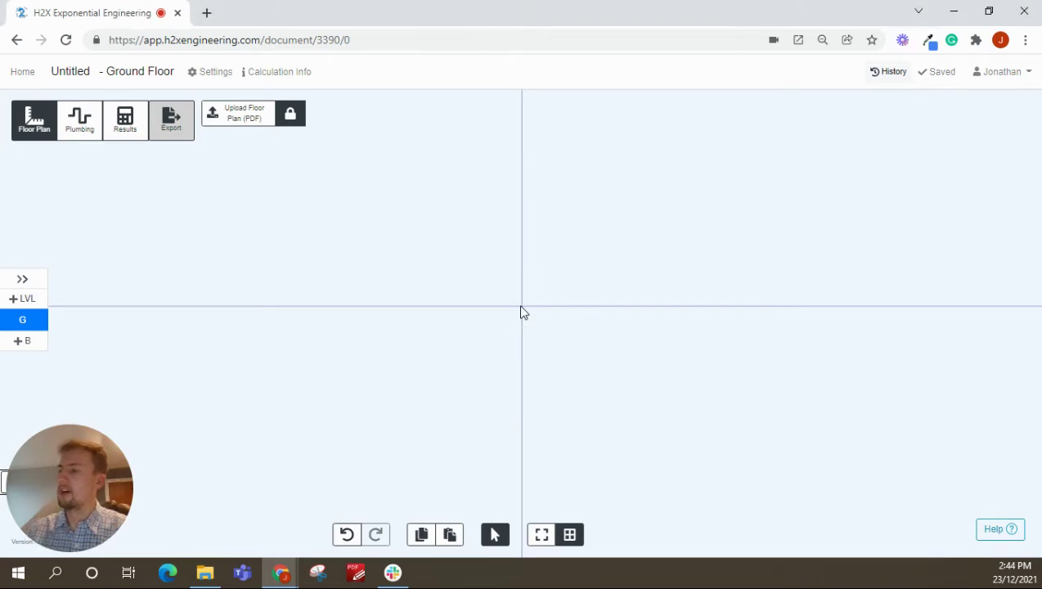
# Ctrl+scroll Chrome's page zoom to a smaller level to show more of the empty canvas.
pyautogui.keyDown('ctrl'); pyautogui.scroll(-5, 523, 312); pyautogui.keyUp('ctrl')
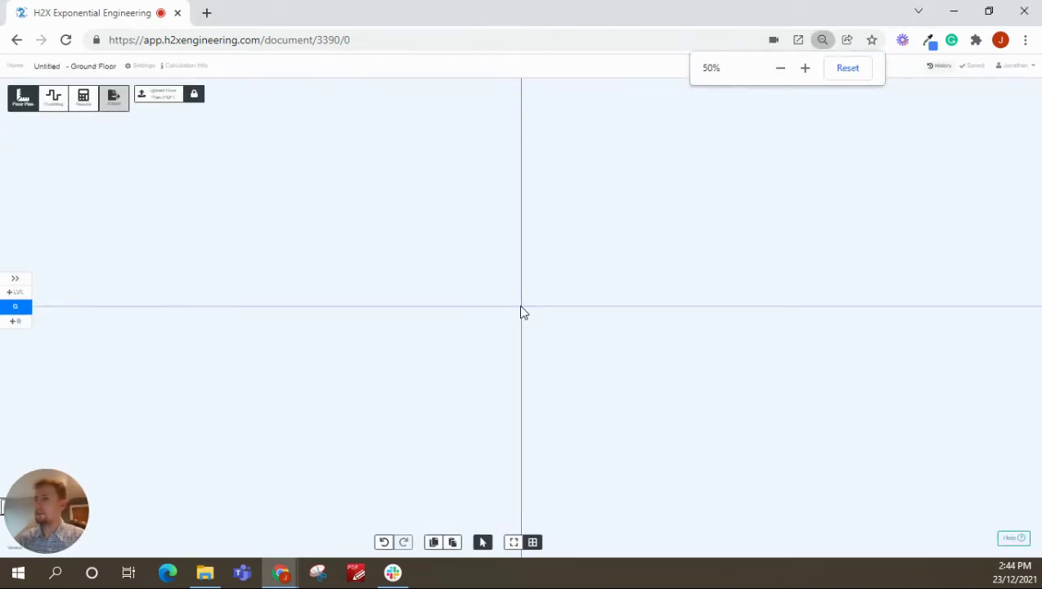
pyautogui.keyDown('ctrl'); pyautogui.scroll(1, 524, 313); pyautogui.keyUp('ctrl')
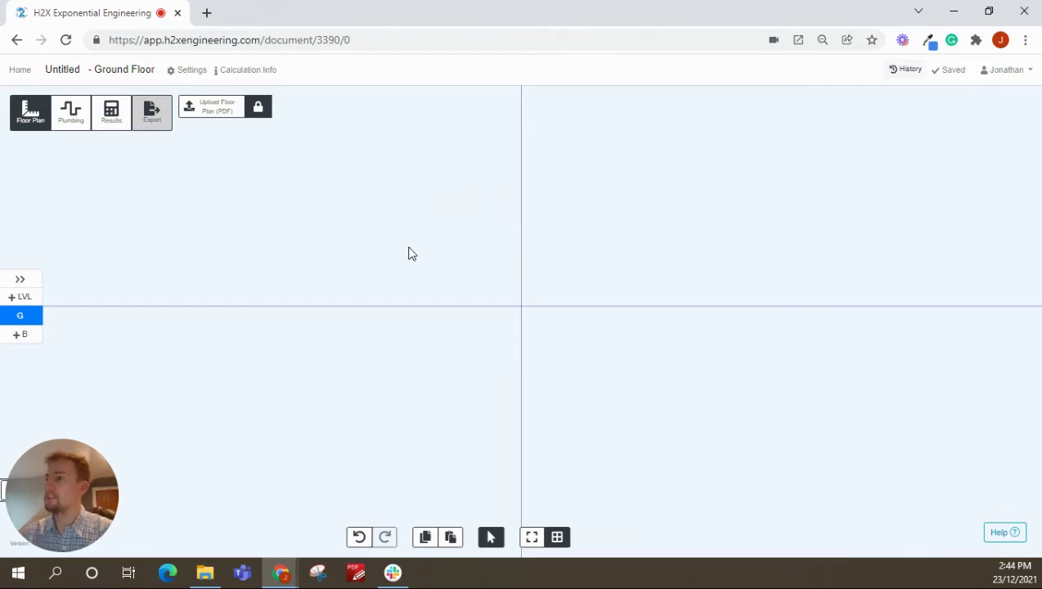
# Upload Ground Floor [01].pdf from the Test Project drawings as the Ground Floor background.
pyautogui.click(222, 116)
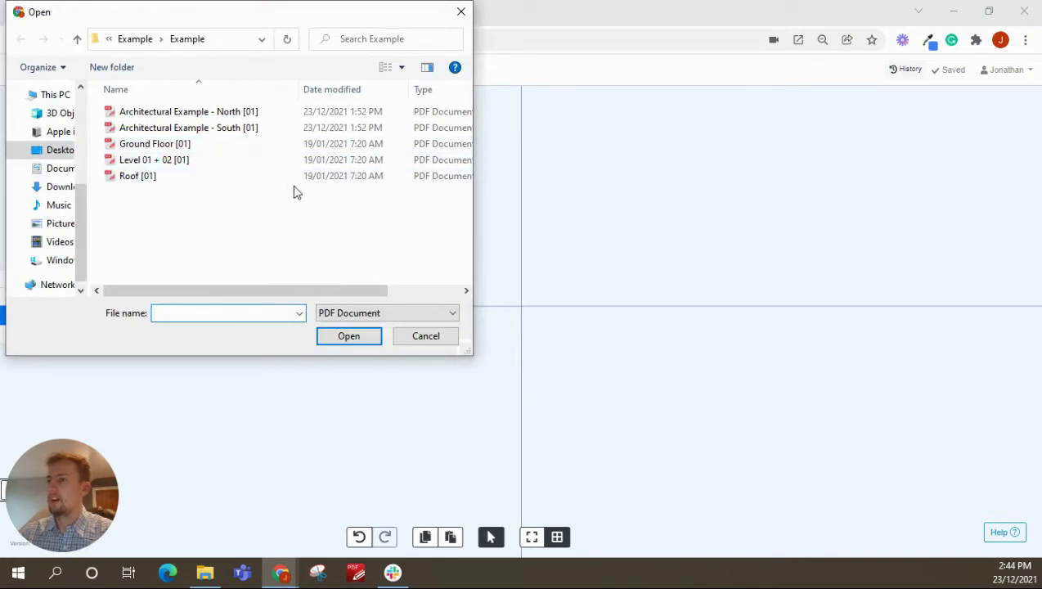
pyautogui.doubleClick(184, 143)
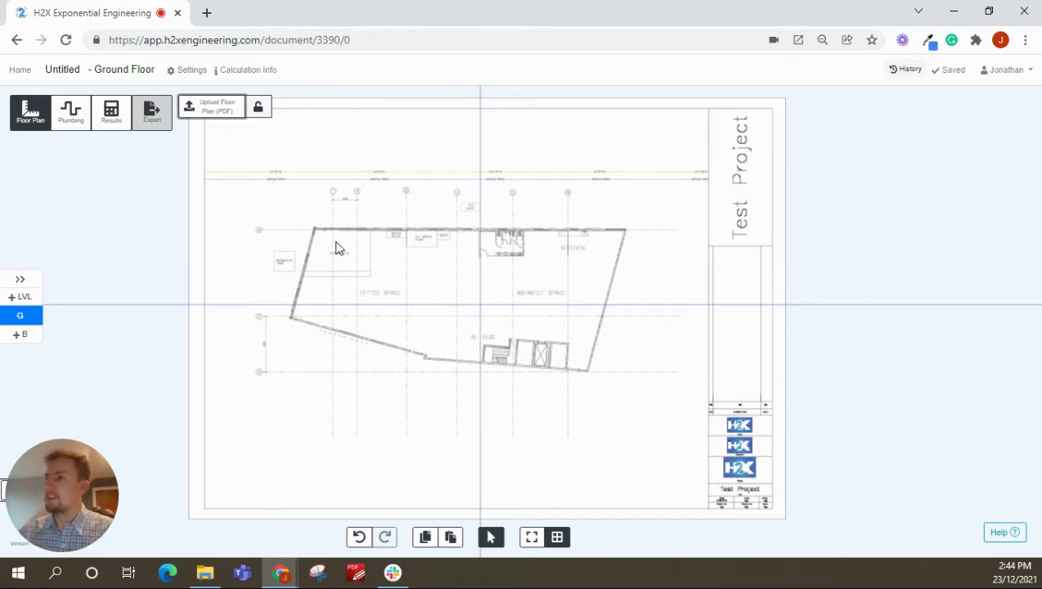
# Select the ground floor PDF, shift it slightly right, and inspect its title block.
pyautogui.click(321, 211)
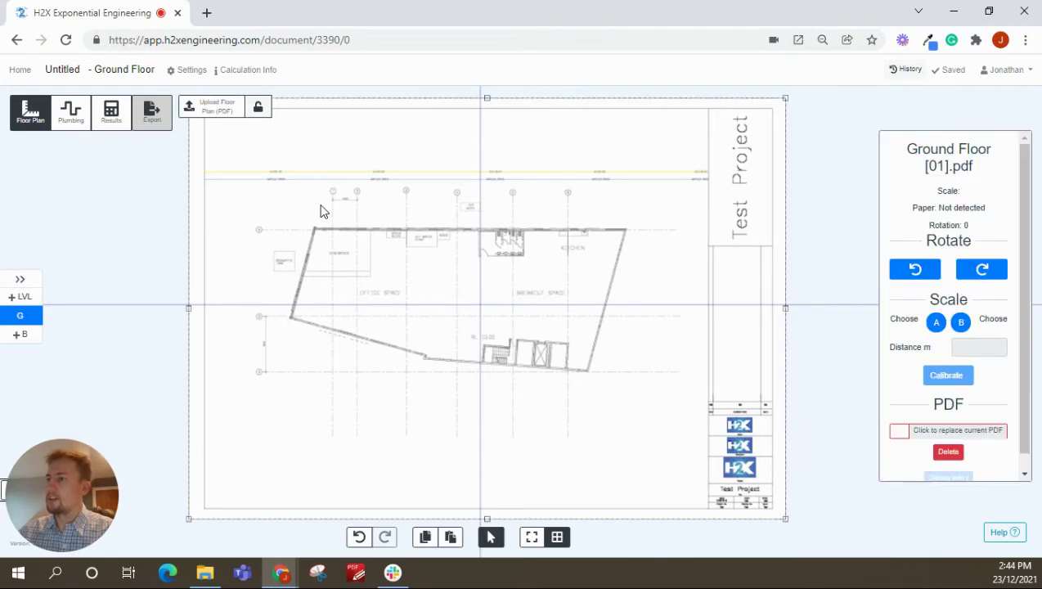
pyautogui.moveTo(326, 209); pyautogui.dragTo(389, 211)
pyautogui.scroll(-2, 623, 395)
pyautogui.scroll(10, 642, 421)
pyautogui.scroll(2, 579, 401)
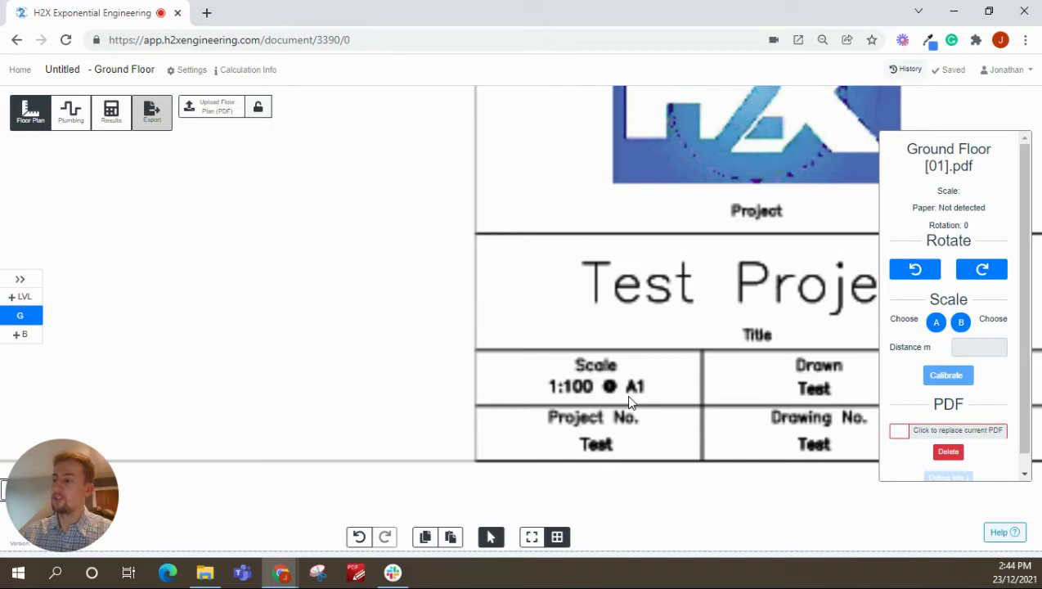
# Zoom in on the 3407 dimension between gridlines 1 and 2.
pyautogui.scroll(-10, 638, 395)
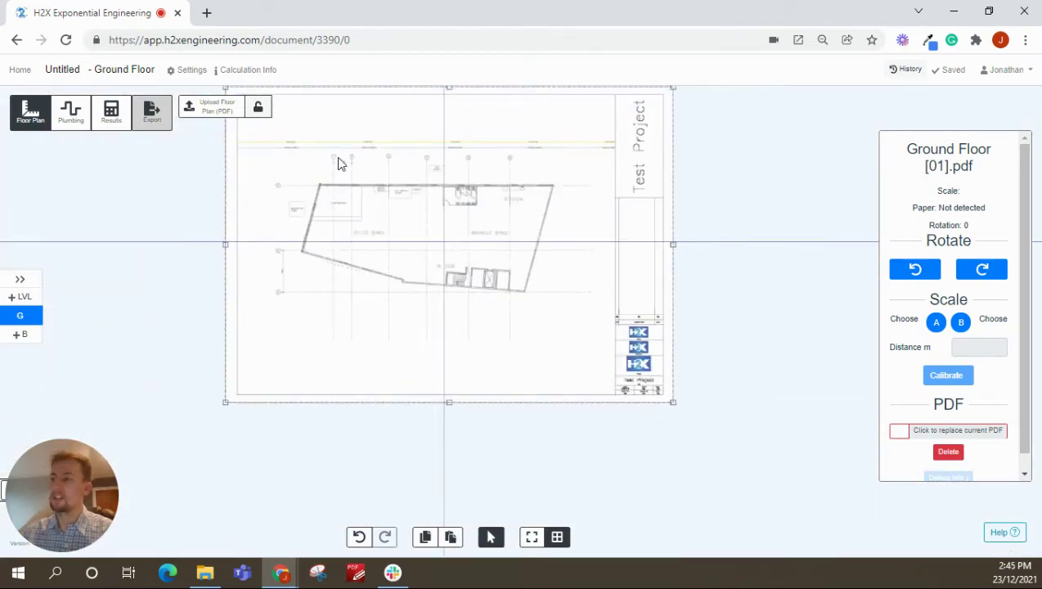
pyautogui.scroll(3, 342, 163)
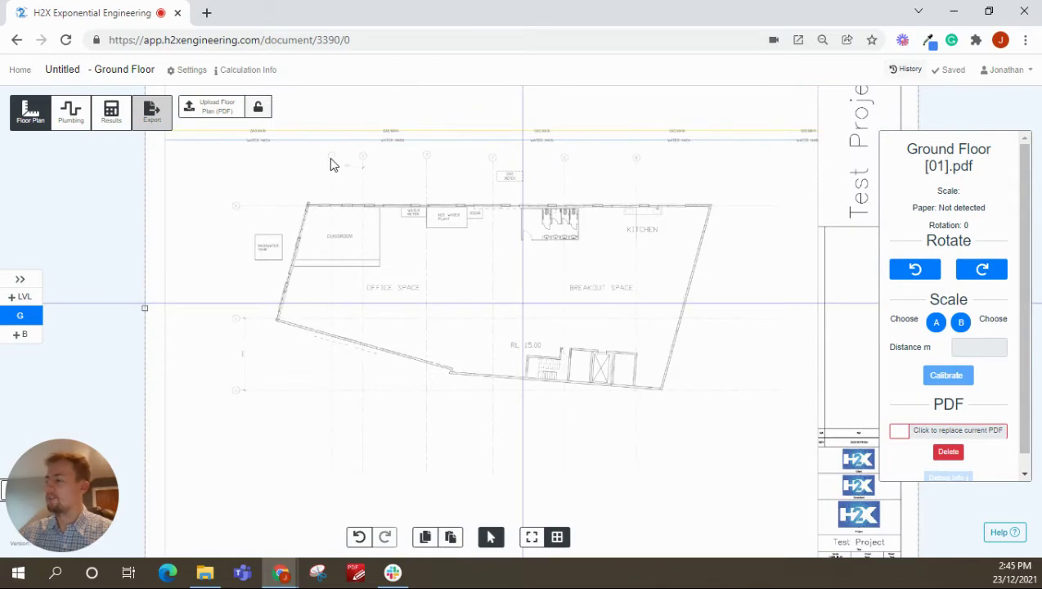
pyautogui.scroll(3, 339, 163)
pyautogui.scroll(2, 341, 163)
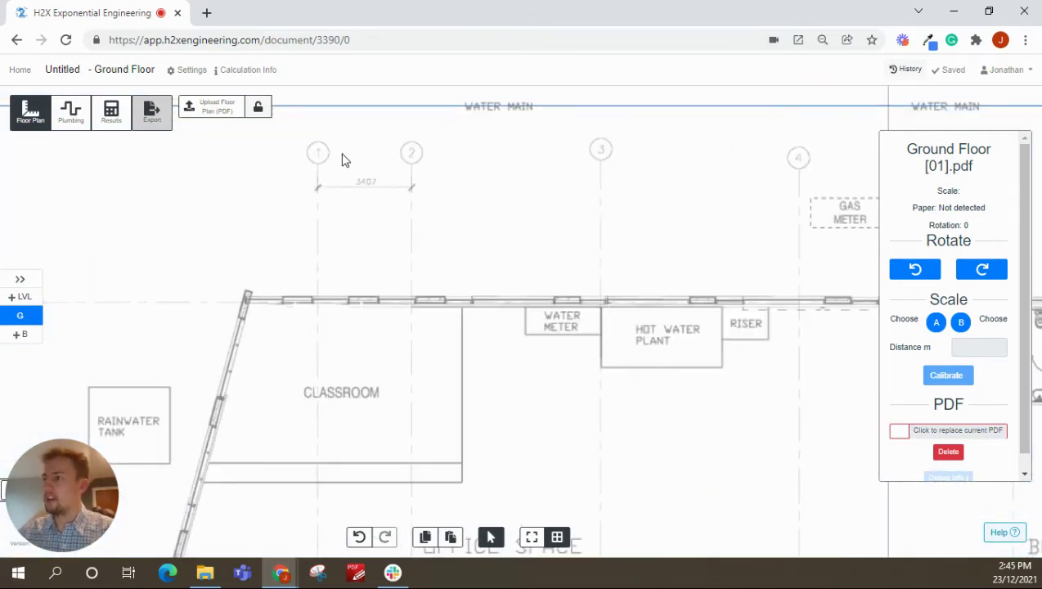
pyautogui.scroll(1, 342, 167)
pyautogui.scroll(4, 341, 169)
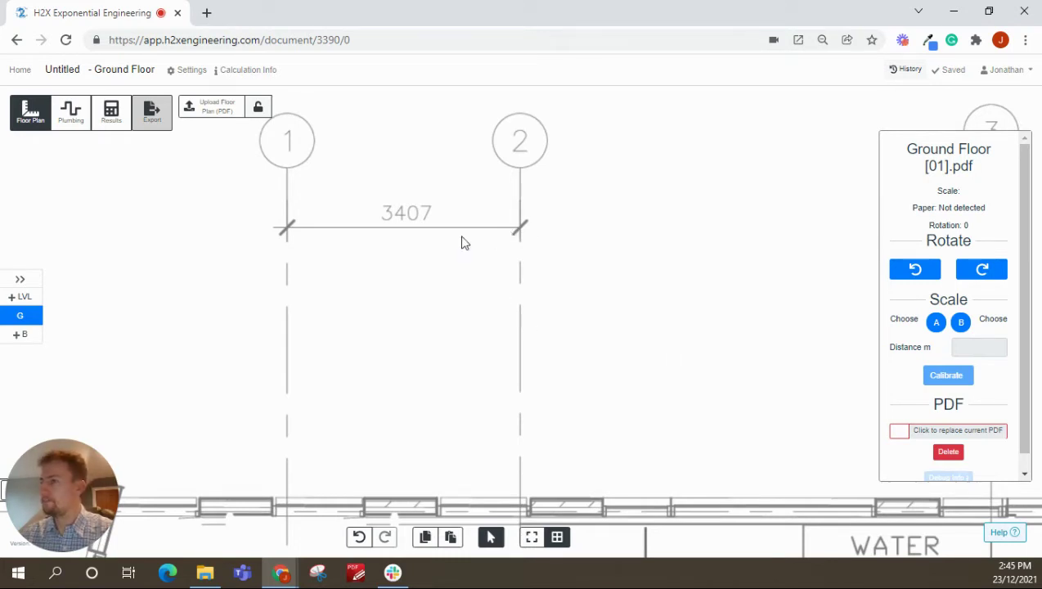
pyautogui.scroll(-1, 1028, 253)
# Place scale points A and B on gridlines 1 and 2, giving a 3.41 m distance.
pyautogui.click(935, 307)
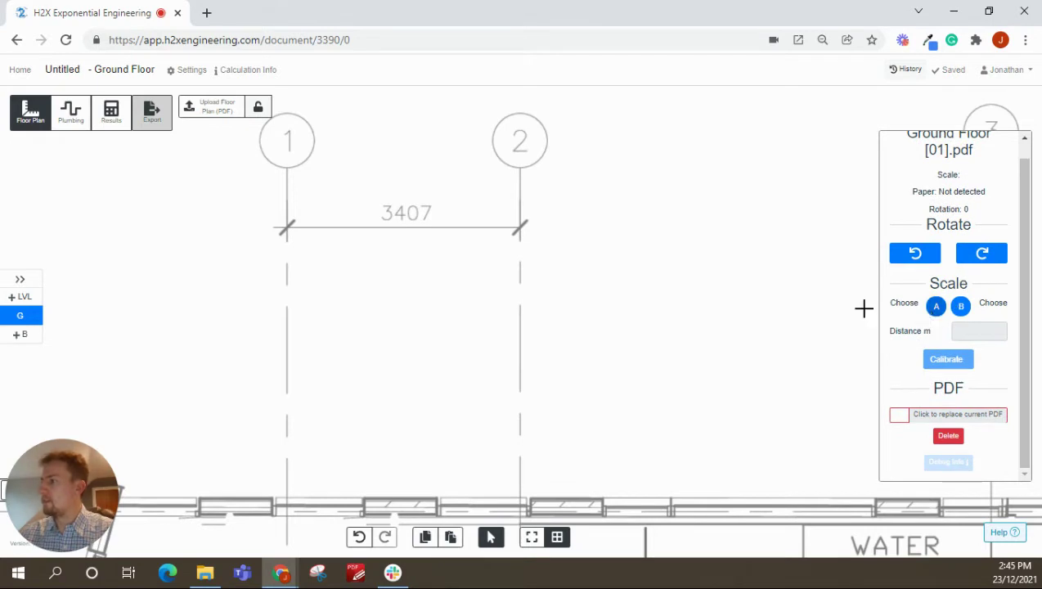
pyautogui.click(286, 228)
pyautogui.click(965, 325)
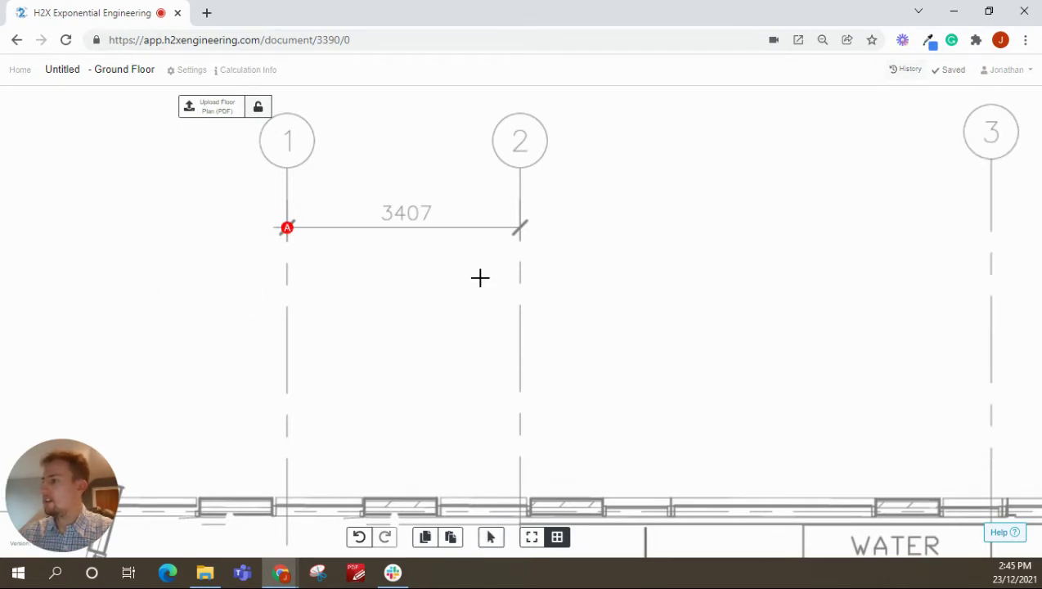
pyautogui.click(520, 227)
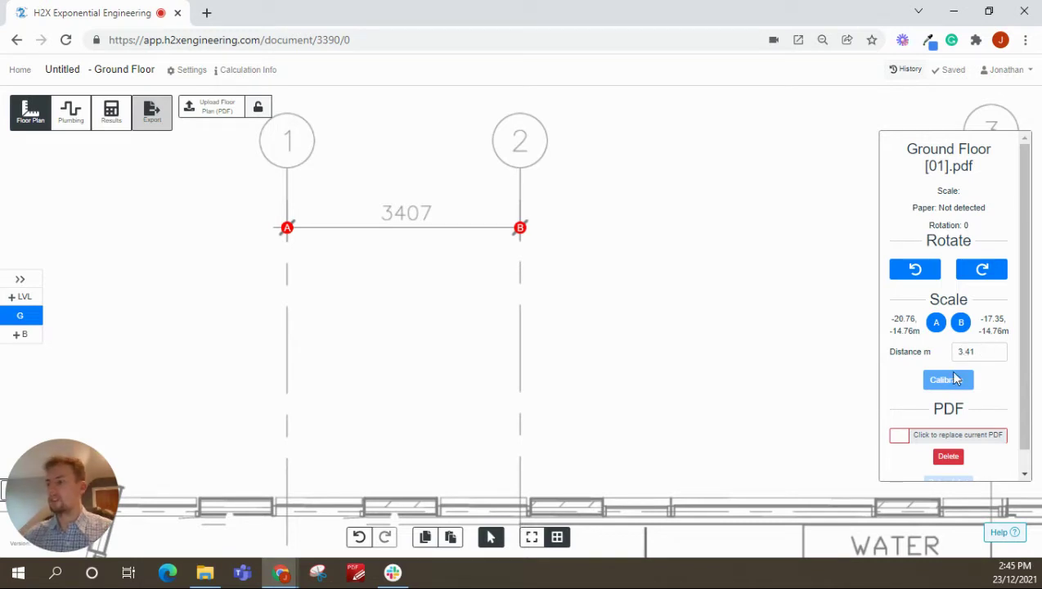
pyautogui.moveTo(976, 353); pyautogui.dragTo(953, 355)
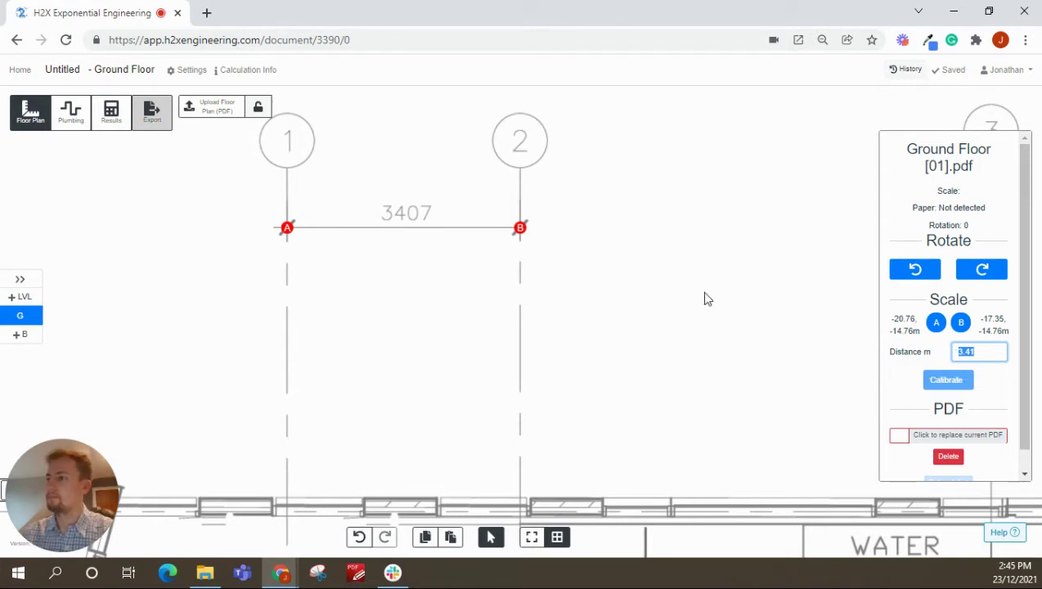
# Crop the right-side title block and the bottom and left margins off the sheet.
pyautogui.scroll(-5, 581, 302)
pyautogui.scroll(-5, 579, 301)
pyautogui.click(344, 322)
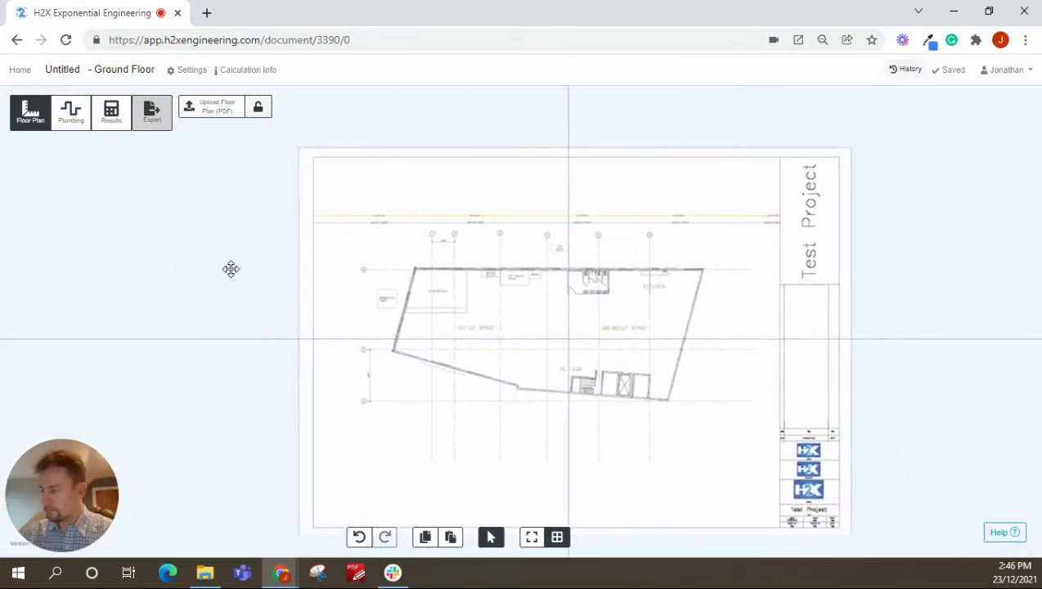
pyautogui.click(482, 250)
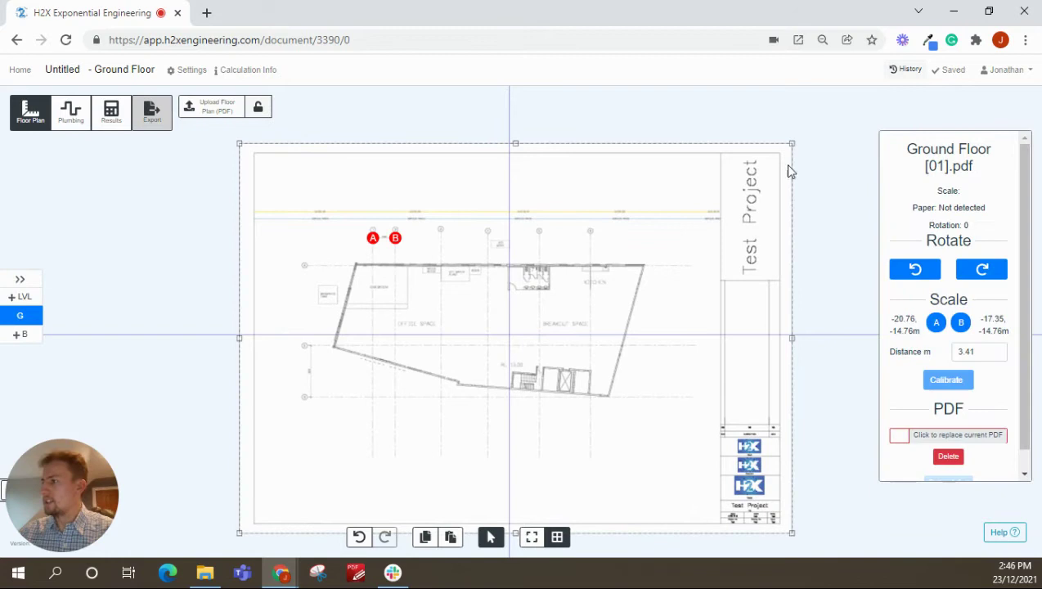
pyautogui.moveTo(794, 143); pyautogui.dragTo(666, 199)
pyautogui.moveTo(142, 314); pyautogui.dragTo(168, 207)
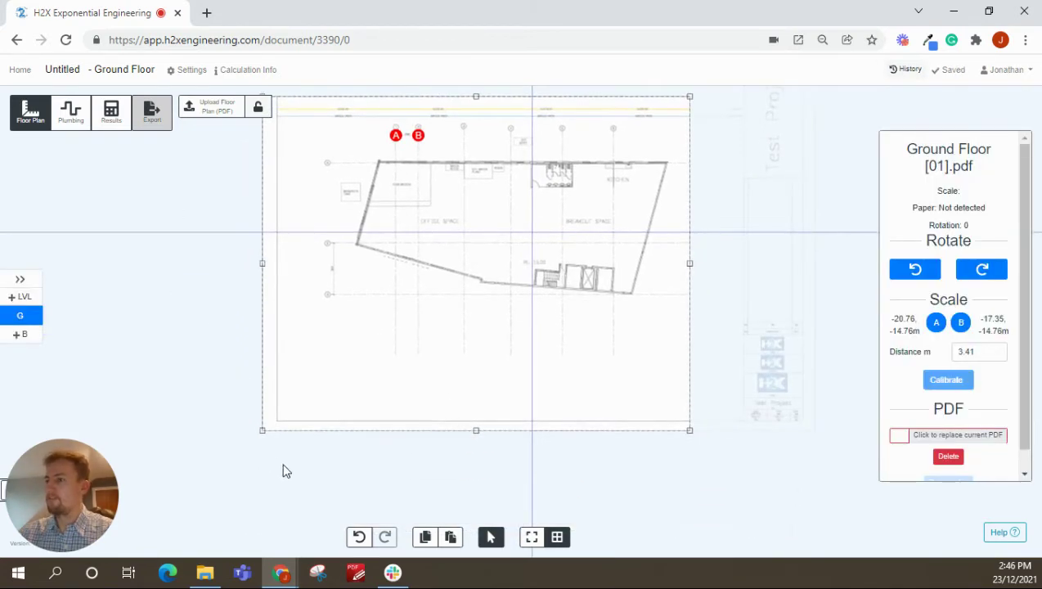
pyautogui.moveTo(260, 428); pyautogui.dragTo(302, 335)
# Recentre the cropped plan and trim its left edge in slightly.
pyautogui.click(216, 312)
pyautogui.moveTo(216, 311); pyautogui.dragTo(204, 383)
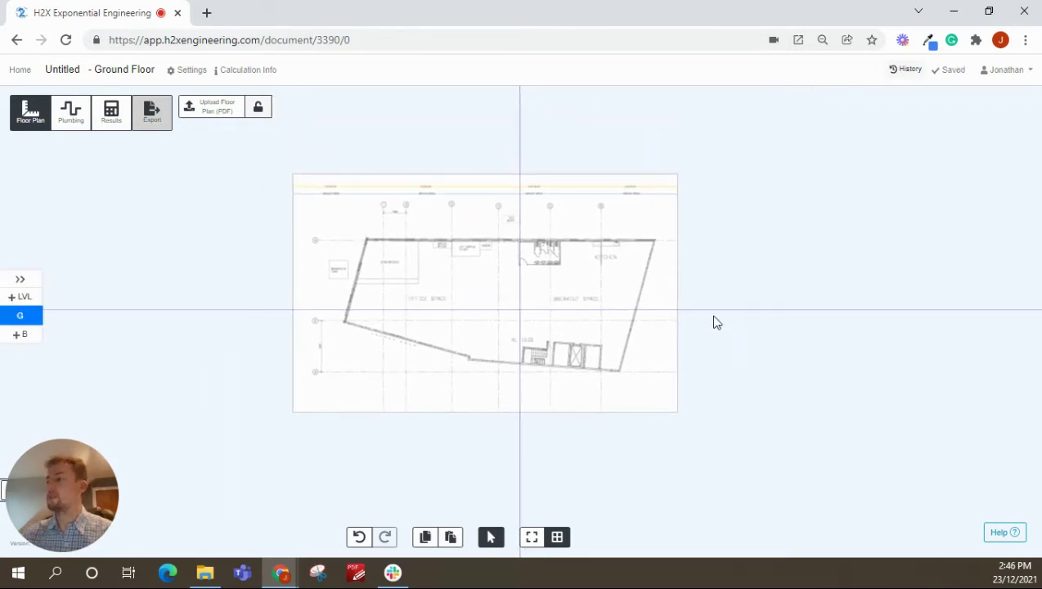
pyautogui.click(295, 293)
pyautogui.moveTo(293, 293); pyautogui.dragTo(302, 292)
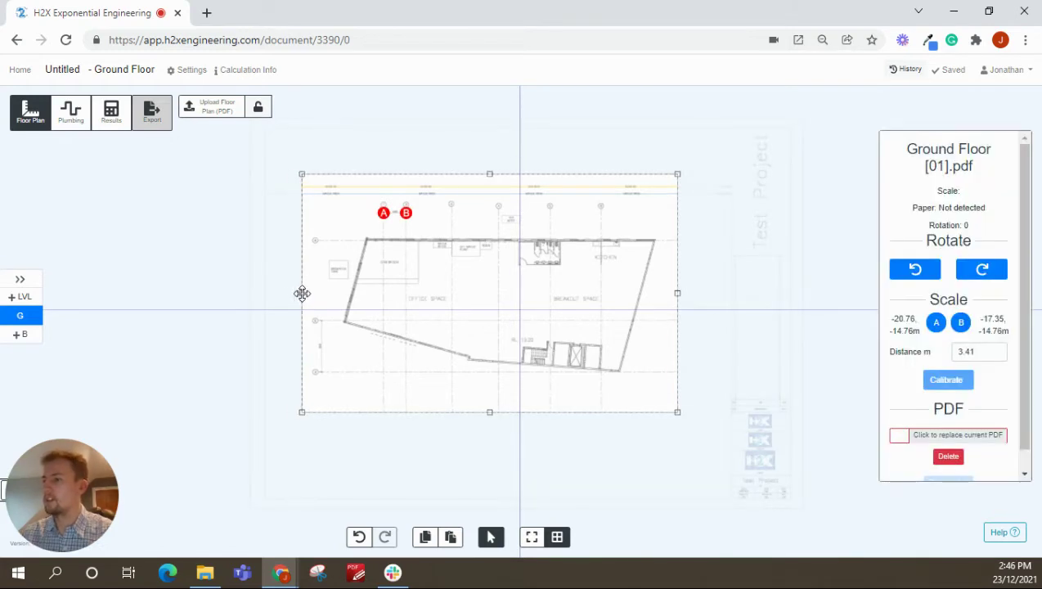
pyautogui.click(183, 422)
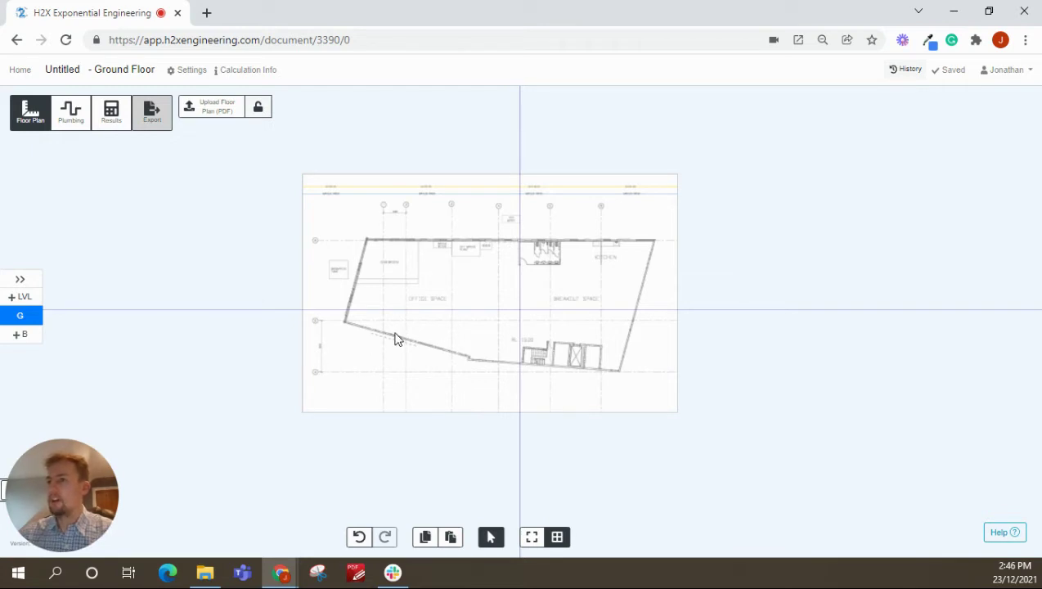
# Change the G row's floor level from 0 to 15 in the levels table.
pyautogui.scroll(2, 453, 336)
pyautogui.scroll(5, 568, 358)
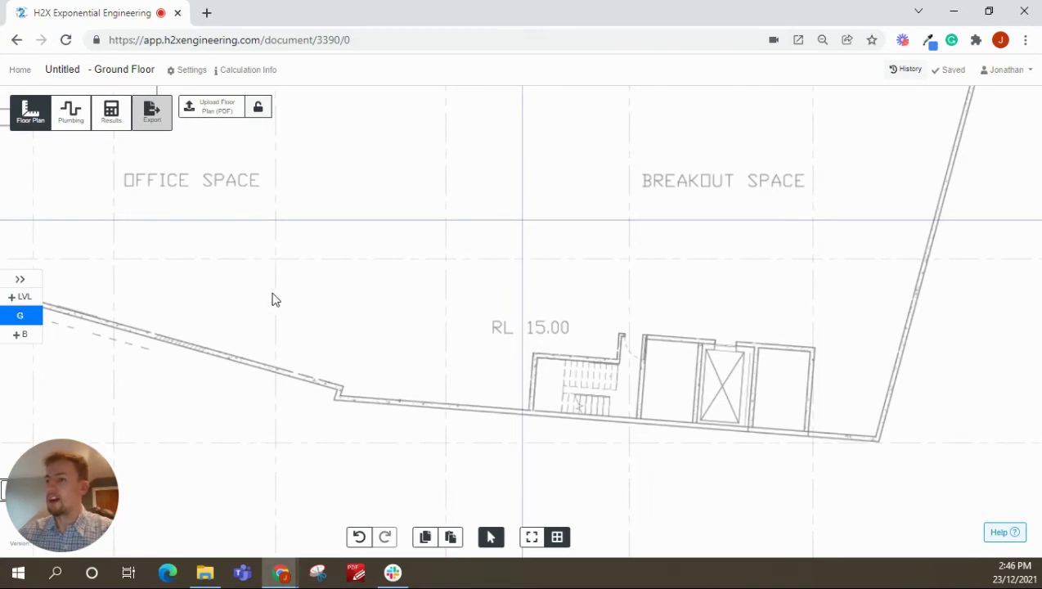
pyautogui.click(29, 282)
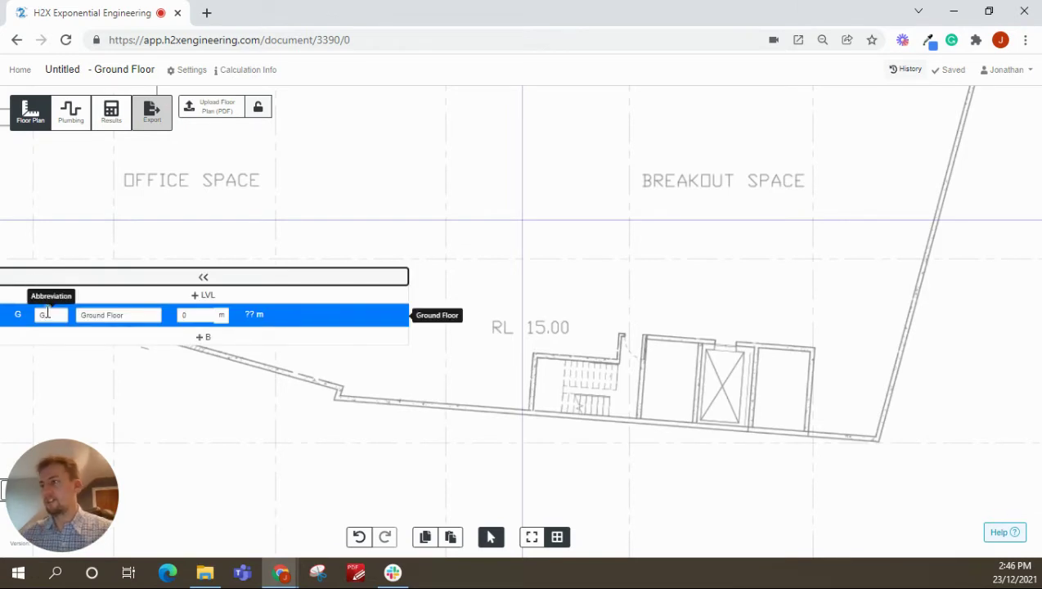
pyautogui.moveTo(59, 315); pyautogui.dragTo(15, 314)
pyautogui.moveTo(122, 315); pyautogui.dragTo(82, 315)
pyautogui.click(129, 315)
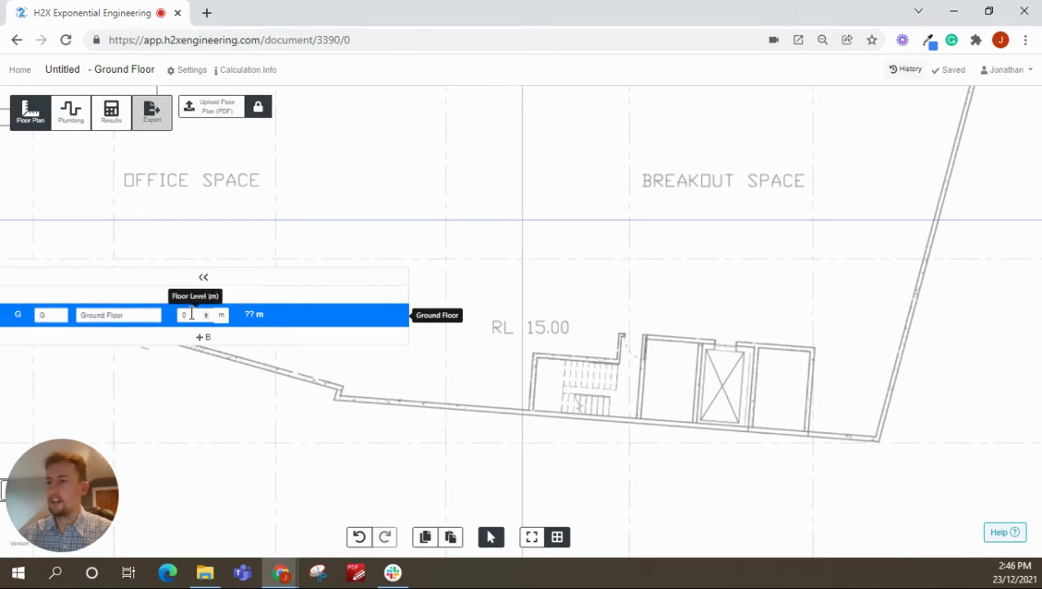
pyautogui.moveTo(191, 315); pyautogui.dragTo(179, 315)
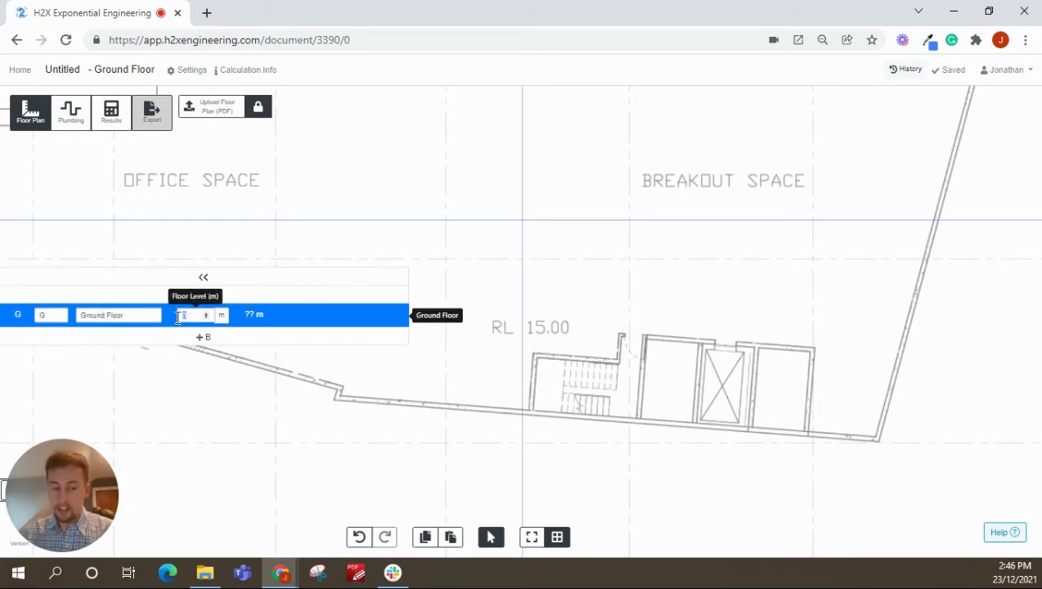
pyautogui.write('15')
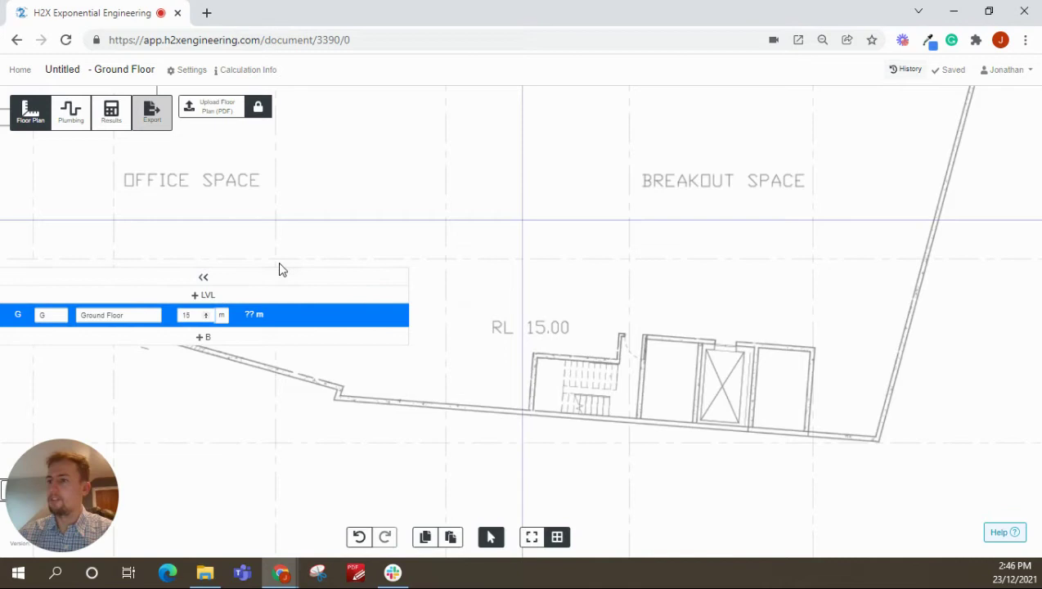
pyautogui.click(284, 276)
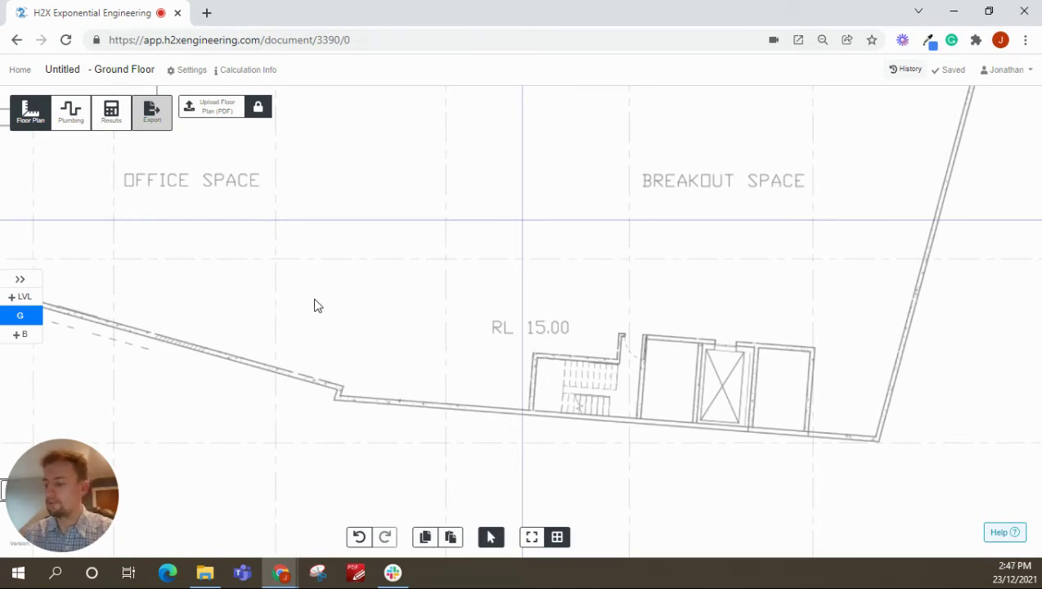
pyautogui.scroll(-3, 456, 392)
pyautogui.scroll(-2, 461, 392)
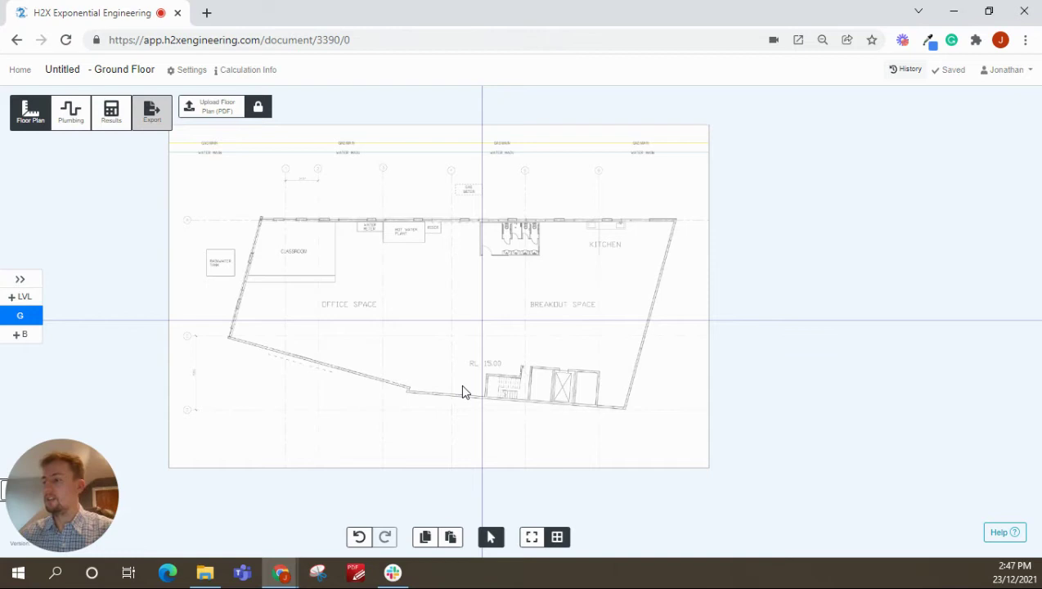
# Turn the grid axis lines back on over the Ground Floor plan and pan it into view.
pyautogui.scroll(-2, 462, 391)
pyautogui.moveTo(211, 289); pyautogui.dragTo(192, 268)
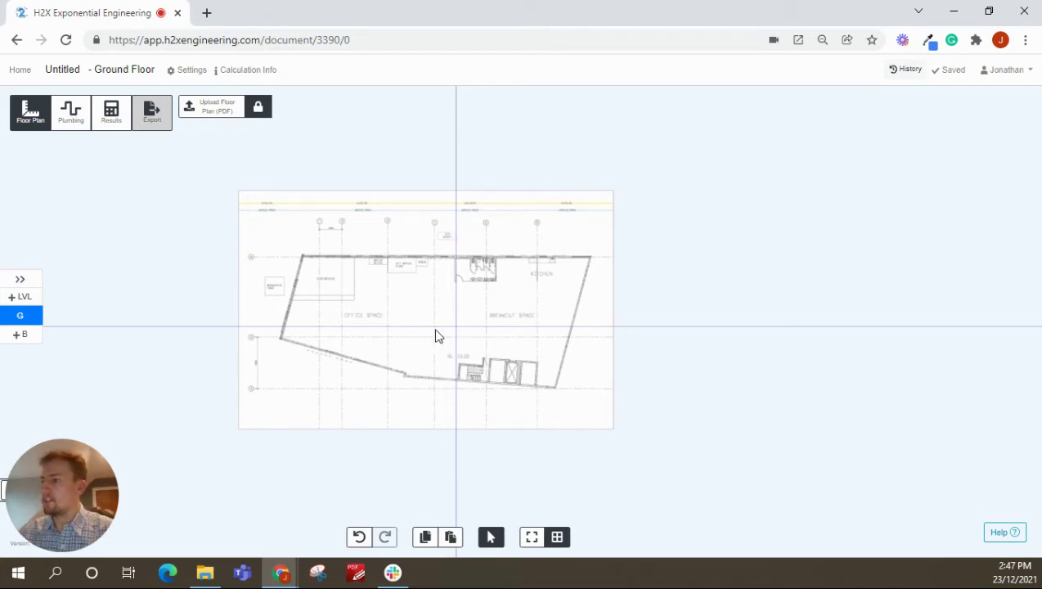
pyautogui.click(559, 547)
pyautogui.click(560, 548)
pyautogui.click(559, 546)
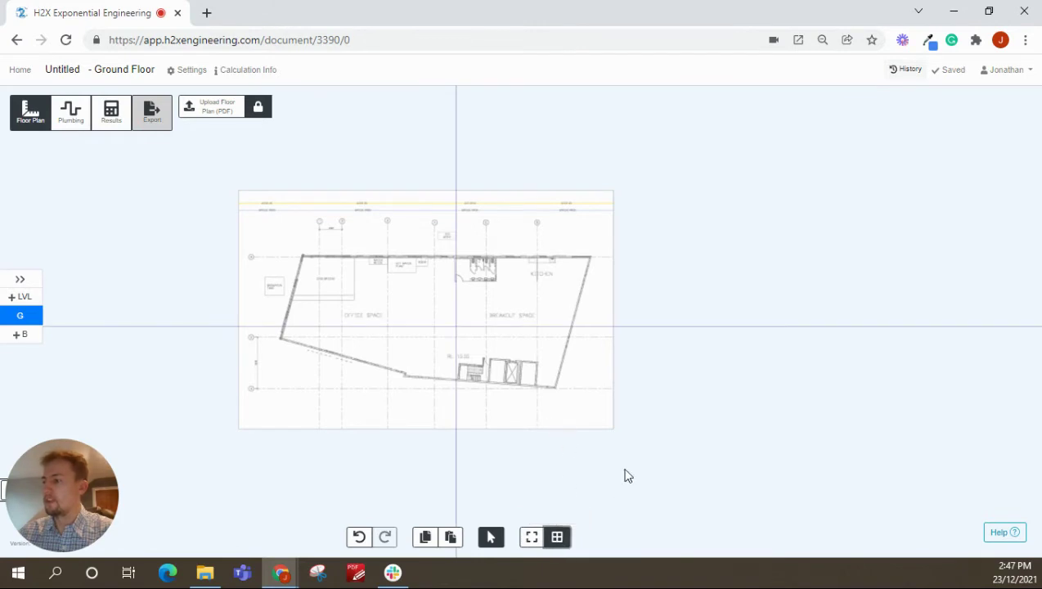
pyautogui.moveTo(623, 474); pyautogui.dragTo(583, 462)
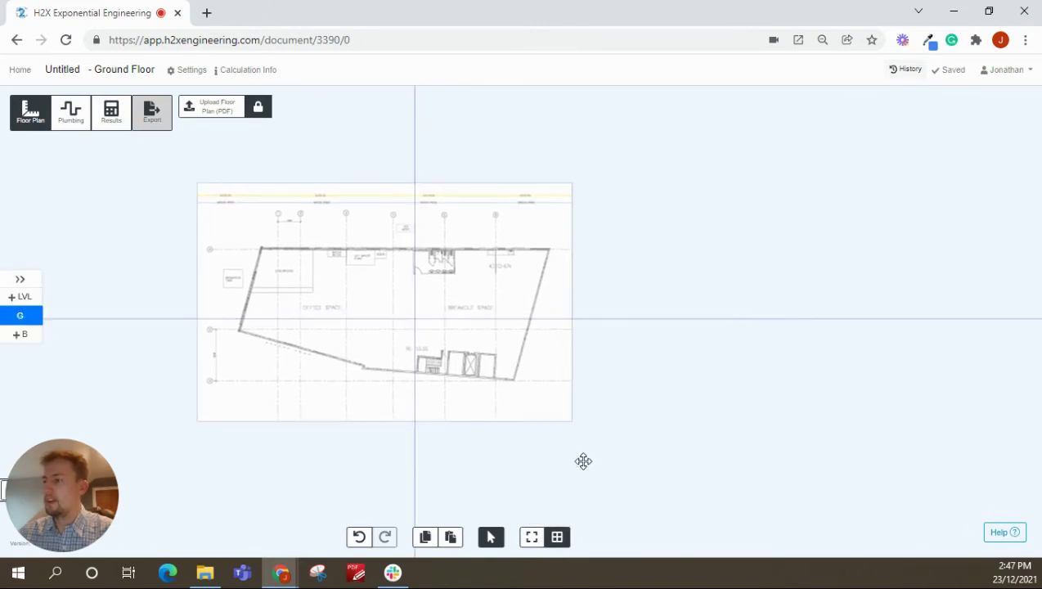
# Unlock the Ground Floor PDF and zoom along the office wall to check grid alignment.
pyautogui.click(256, 112)
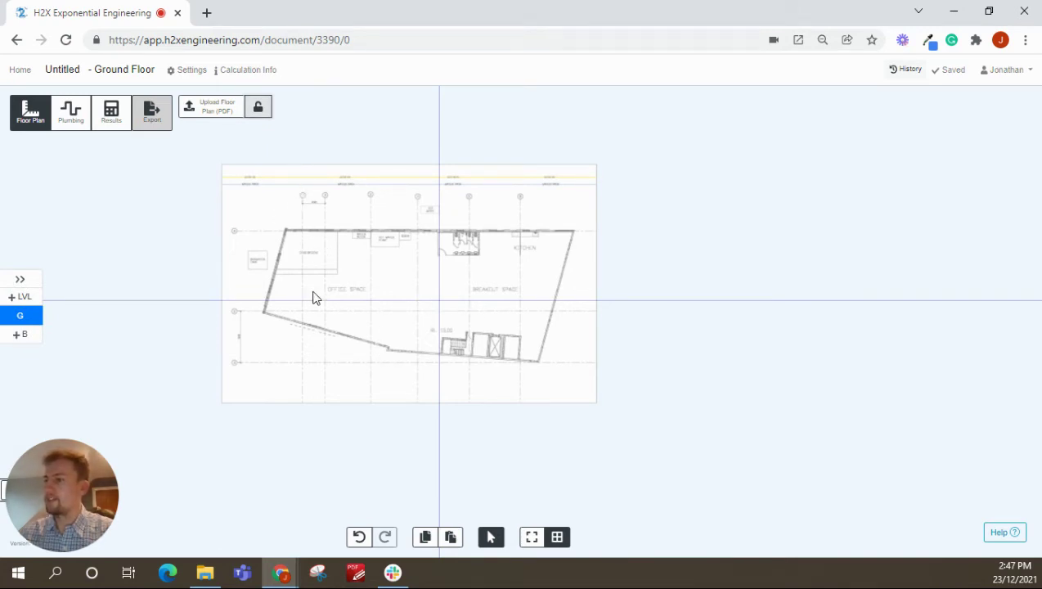
pyautogui.scroll(5, 303, 328)
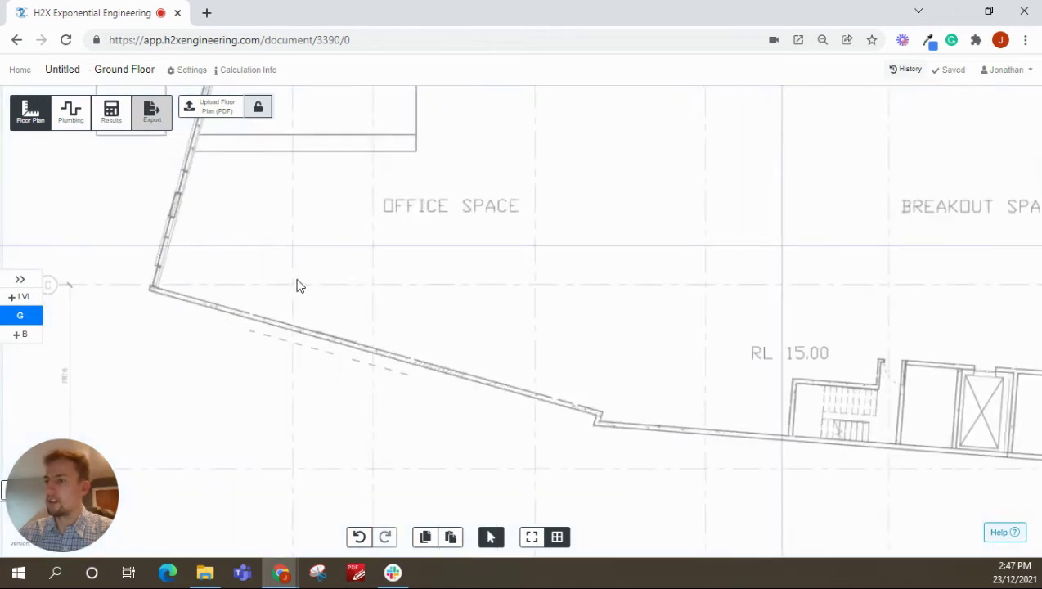
pyautogui.scroll(-2, 299, 287)
pyautogui.scroll(-1, 298, 286)
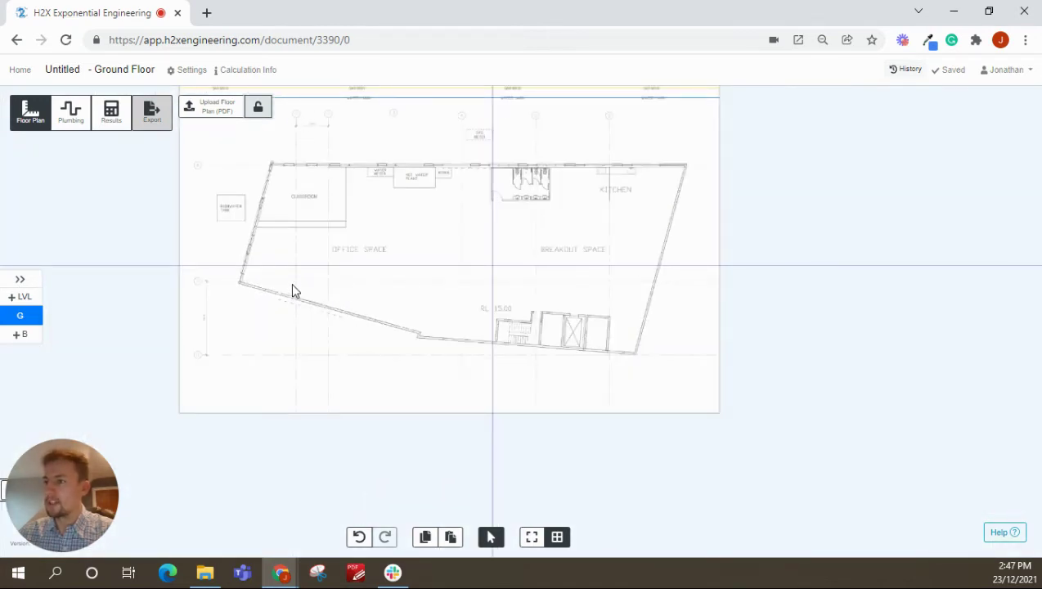
pyautogui.scroll(2, 296, 291)
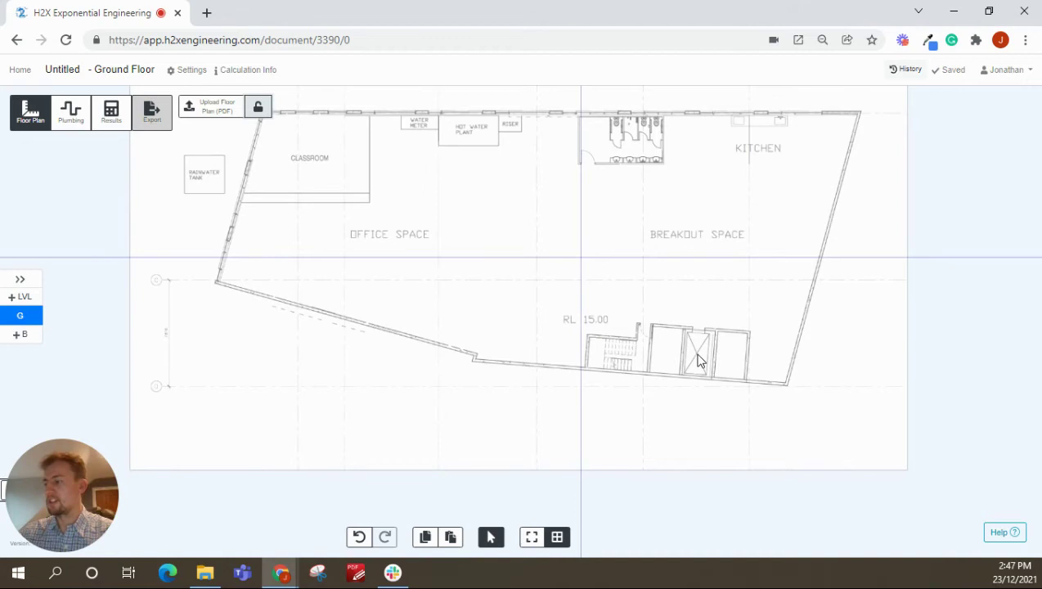
pyautogui.scroll(5, 302, 286)
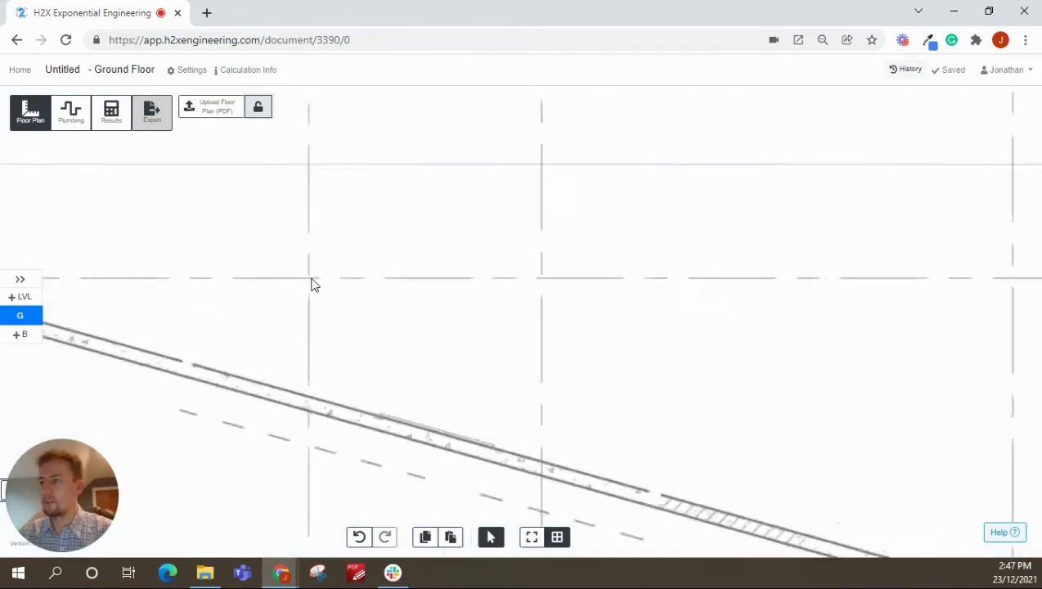
pyautogui.scroll(3, 311, 283)
pyautogui.scroll(-5, 344, 275)
pyautogui.moveTo(345, 275); pyautogui.dragTo(515, 263)
pyautogui.scroll(-5, 317, 275)
pyautogui.scroll(5, 509, 260)
pyautogui.scroll(5, 510, 260)
# View the PDF's properties, then deselect it and recentre the whole plan.
pyautogui.click(514, 263)
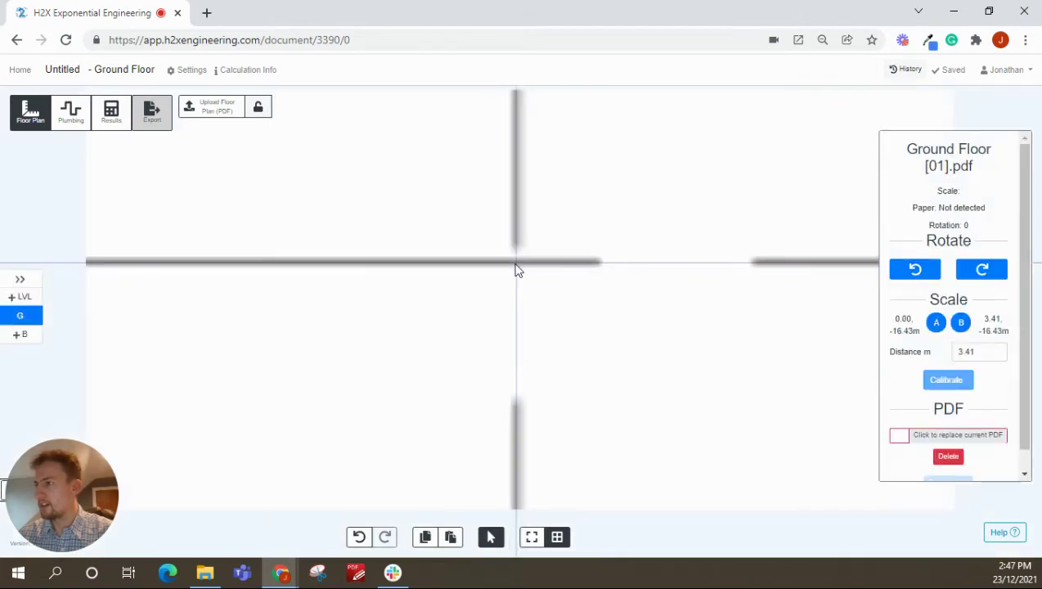
pyautogui.scroll(-5, 516, 272)
pyautogui.scroll(-10, 423, 309)
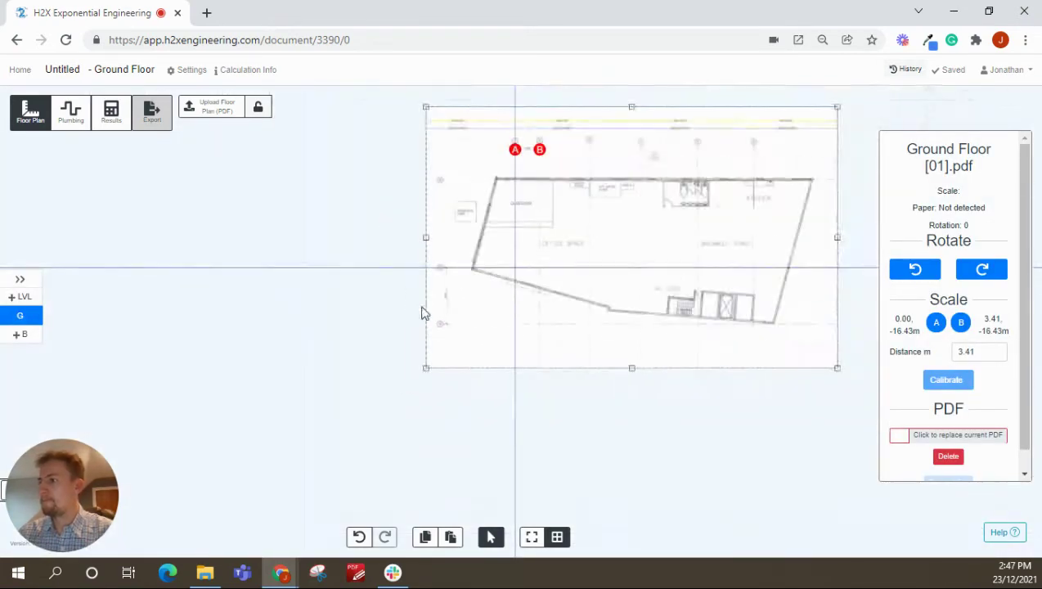
pyautogui.click(337, 319)
pyautogui.moveTo(337, 319); pyautogui.dragTo(231, 361)
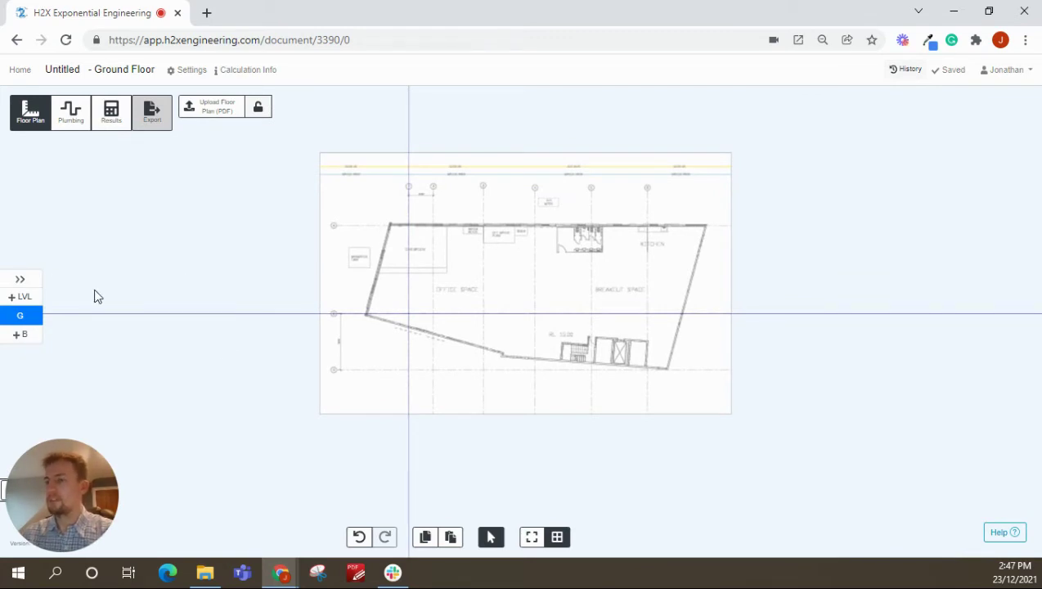
# Add Level 1 (L1) above the Ground Floor, switch to it, and review its 18 m level.
pyautogui.click(21, 297)
pyautogui.click(24, 309)
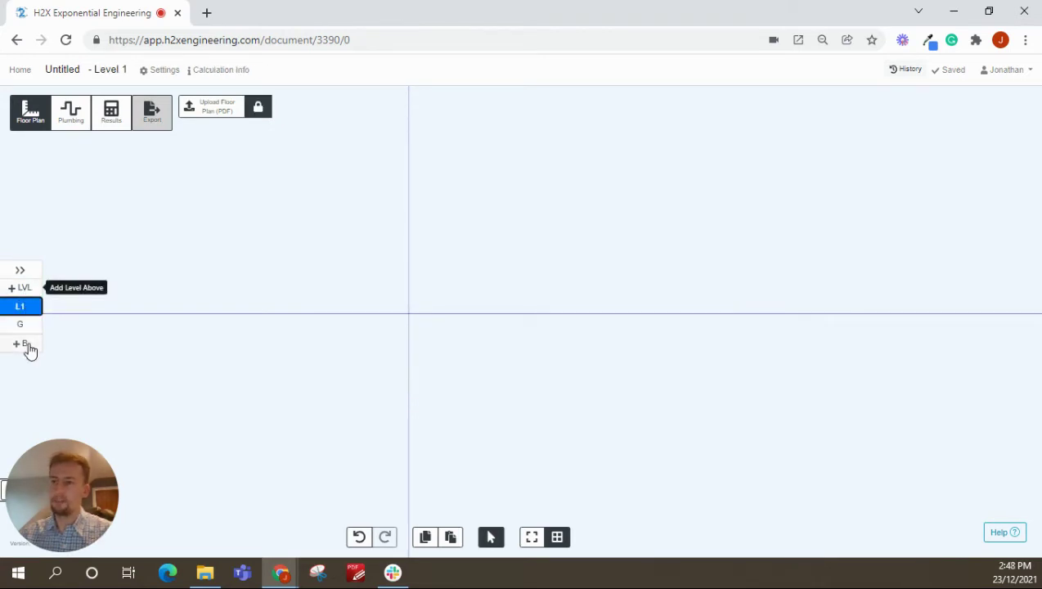
pyautogui.click(29, 271)
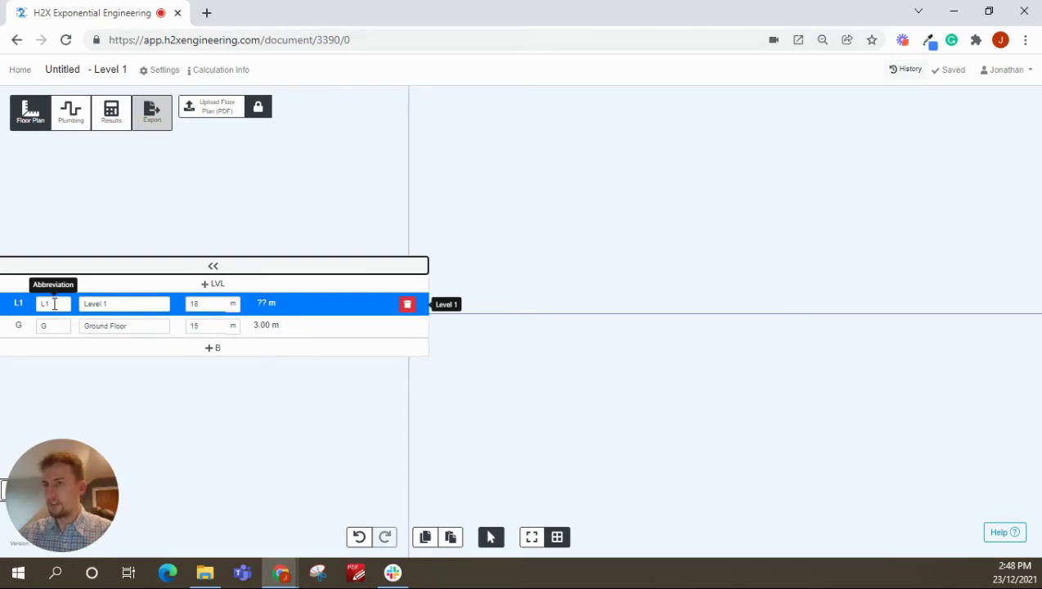
pyautogui.click(137, 304)
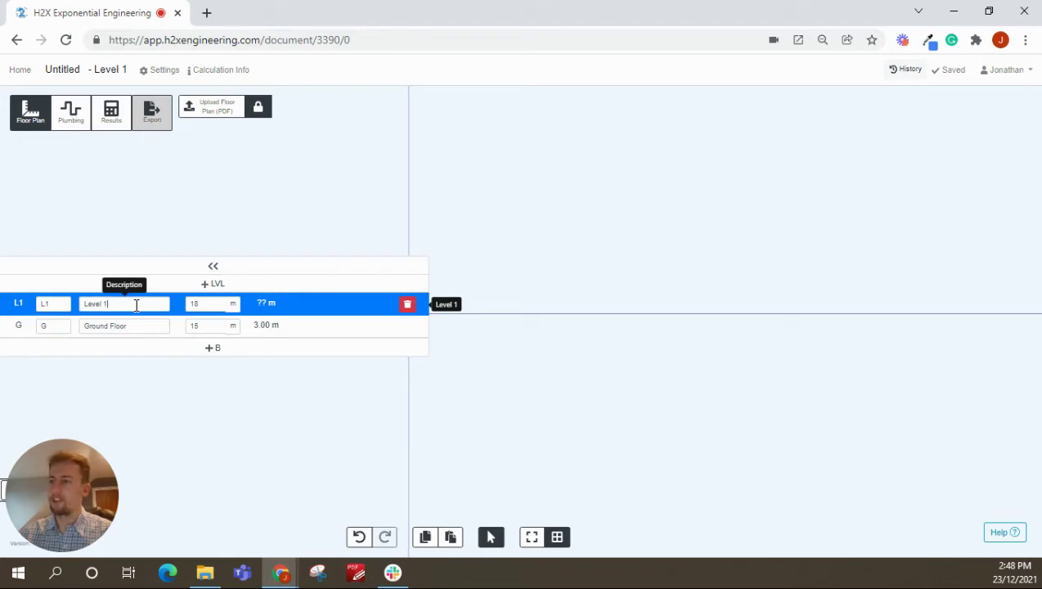
pyautogui.click(287, 271)
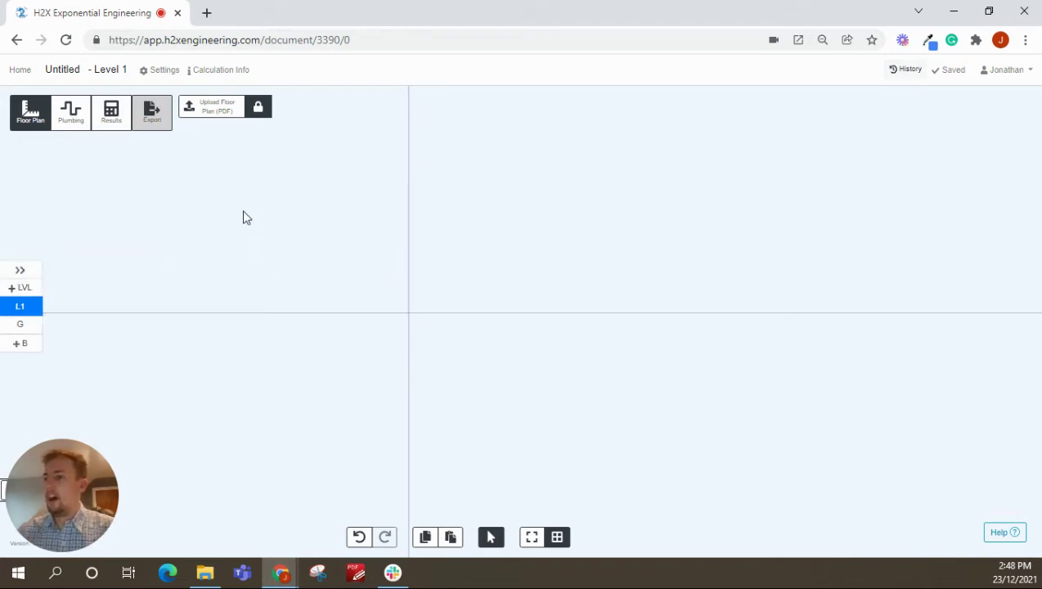
# Upload Level 01 + 02 [01].pdf to Level 1 and crop it to a single floor plan.
pyautogui.click(222, 117)
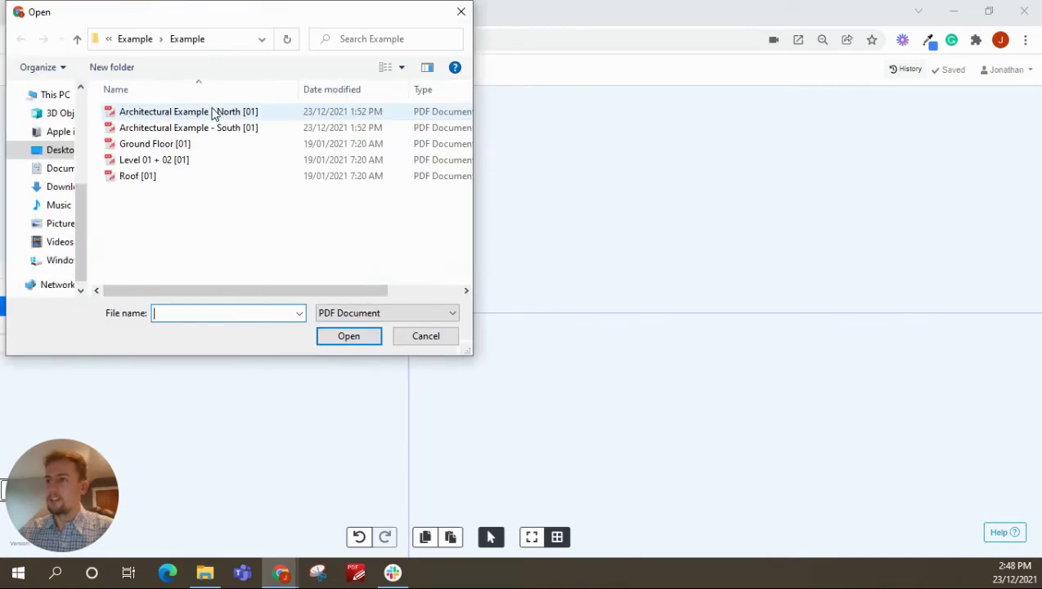
pyautogui.doubleClick(181, 164)
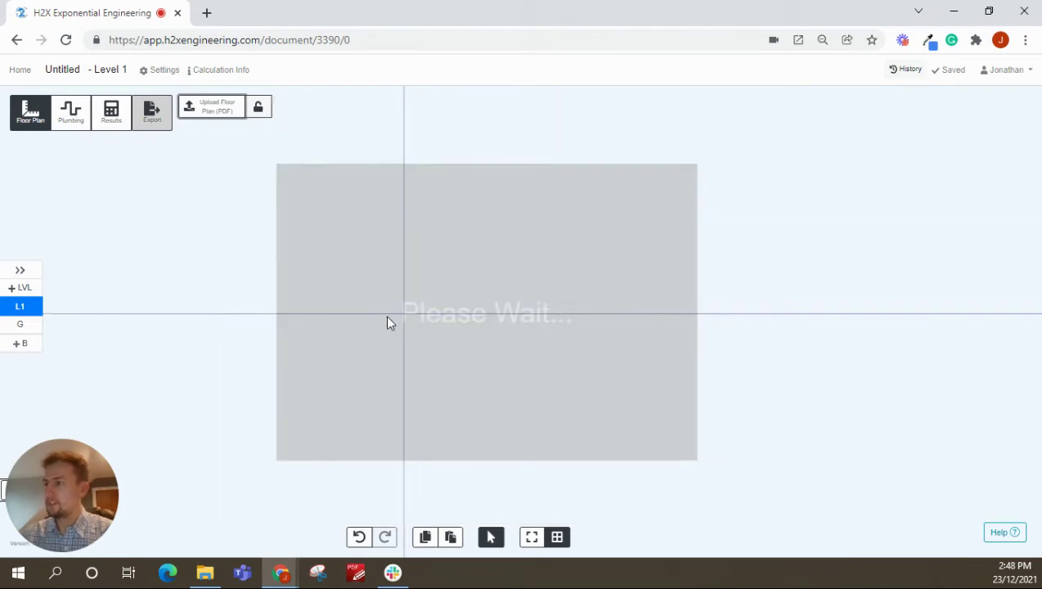
pyautogui.click(432, 340)
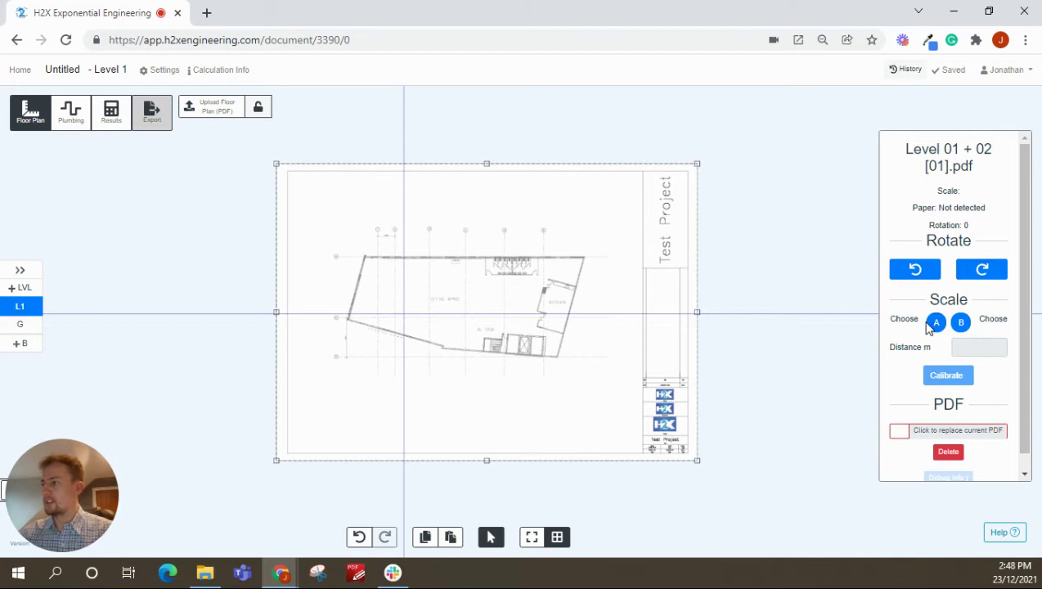
pyautogui.moveTo(697, 163); pyautogui.dragTo(597, 214)
pyautogui.moveTo(273, 463); pyautogui.dragTo(320, 382)
pyautogui.scroll(10, 378, 344)
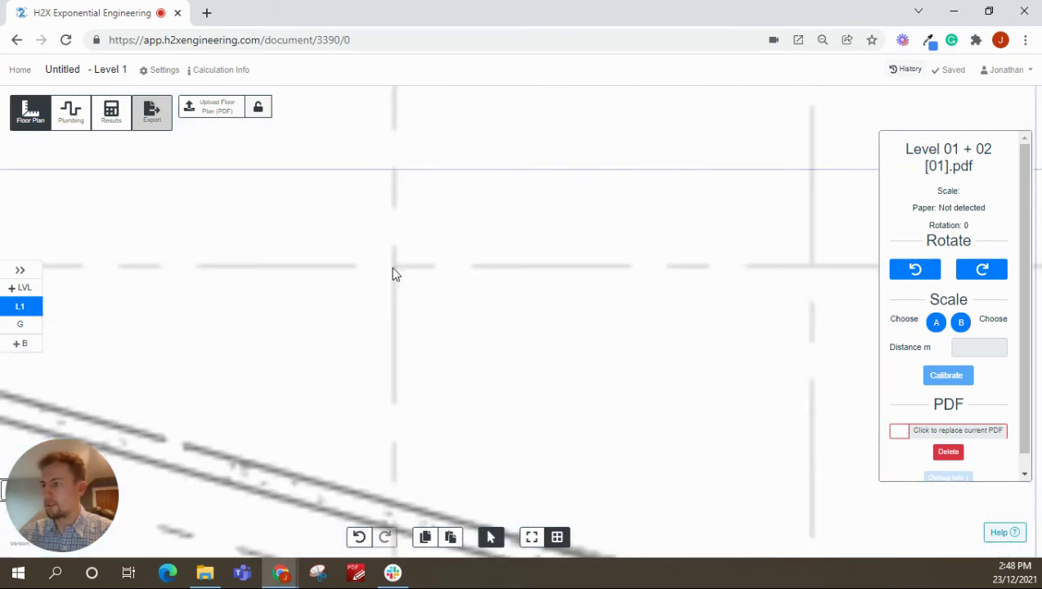
pyautogui.click(393, 272)
# Recentre the cropped Level 1 plan in view, then switch back to the Ground Floor.
pyautogui.scroll(-5, 405, 279)
pyautogui.moveTo(404, 279); pyautogui.dragTo(549, 176)
pyautogui.scroll(10, 598, 259)
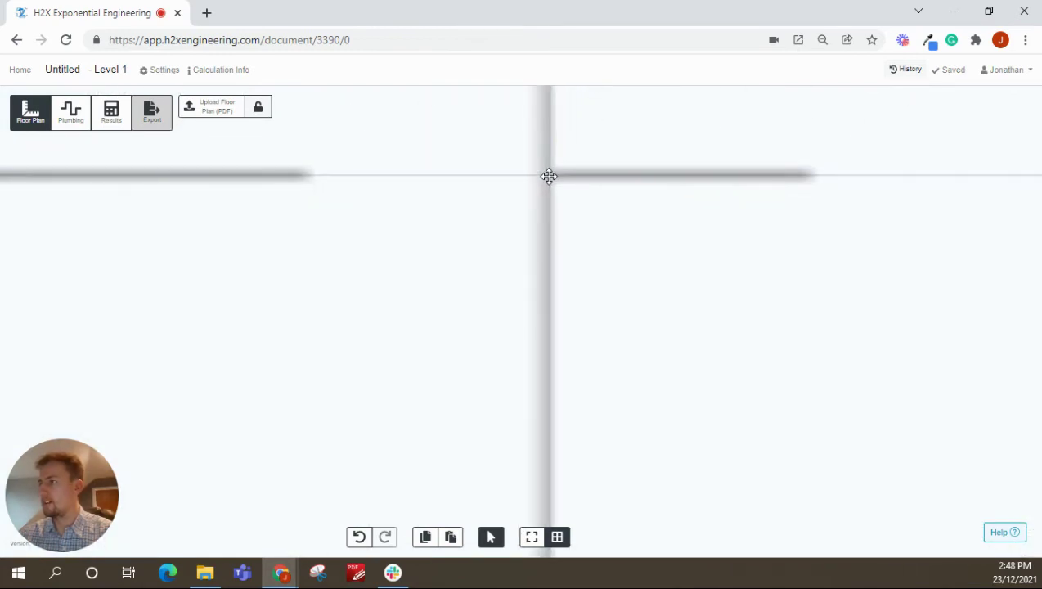
pyautogui.click(551, 175)
pyautogui.scroll(-5, 547, 205)
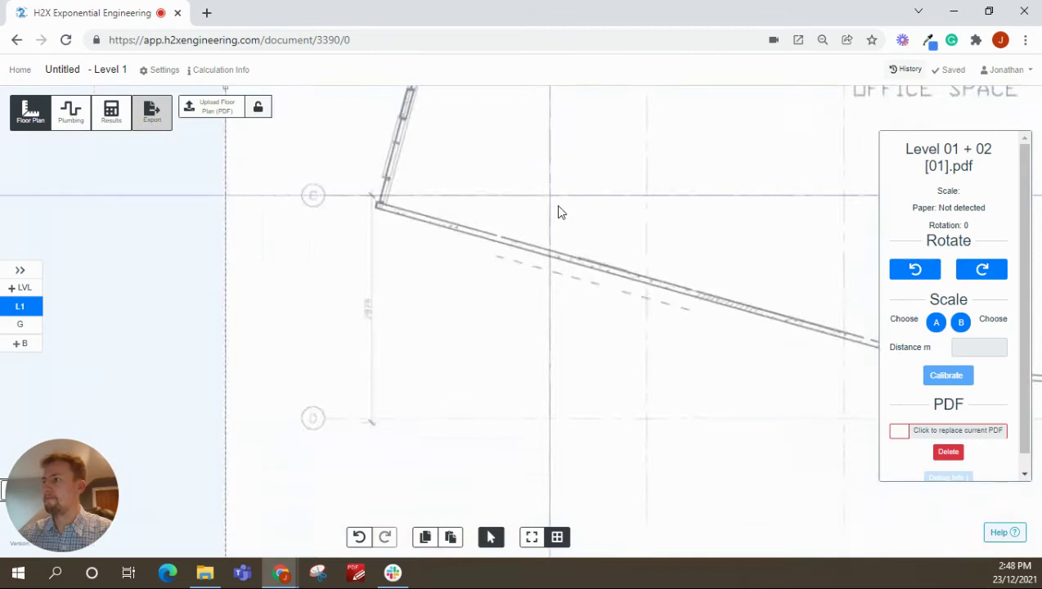
pyautogui.scroll(-5, 558, 212)
pyautogui.click(293, 330)
pyautogui.moveTo(292, 330); pyautogui.dragTo(186, 377)
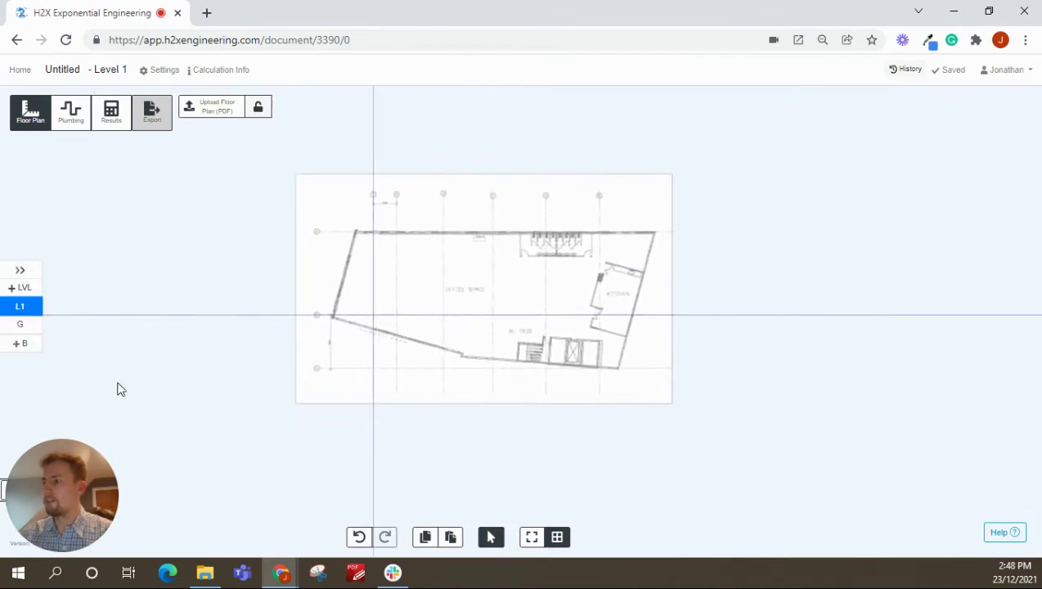
pyautogui.click(20, 324)
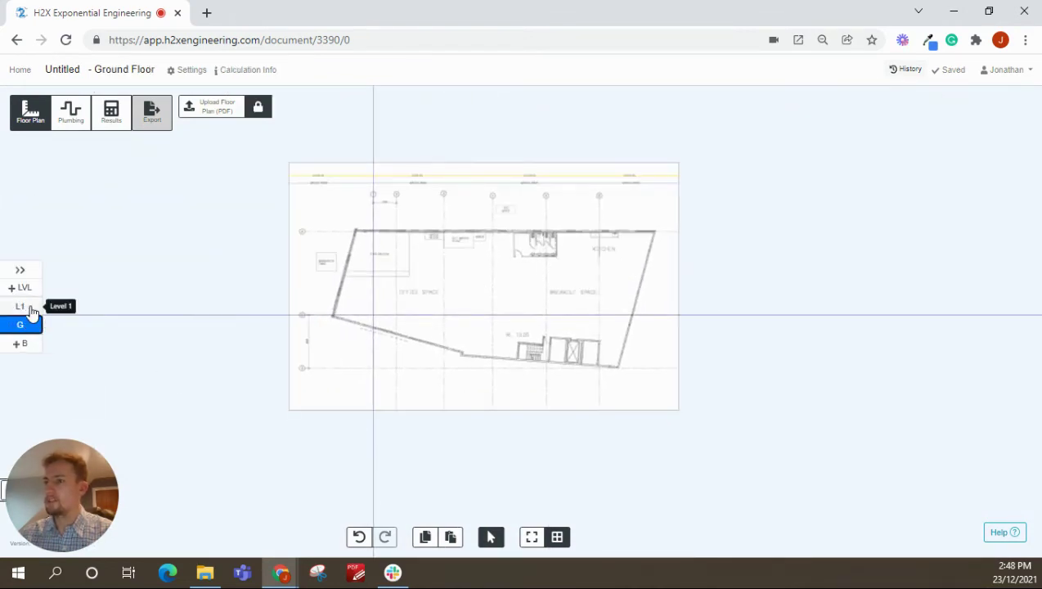
# Compare the Level 1 plan with the Ground Floor plan, ending back on Level 1.
pyautogui.click(21, 306)
pyautogui.click(32, 324)
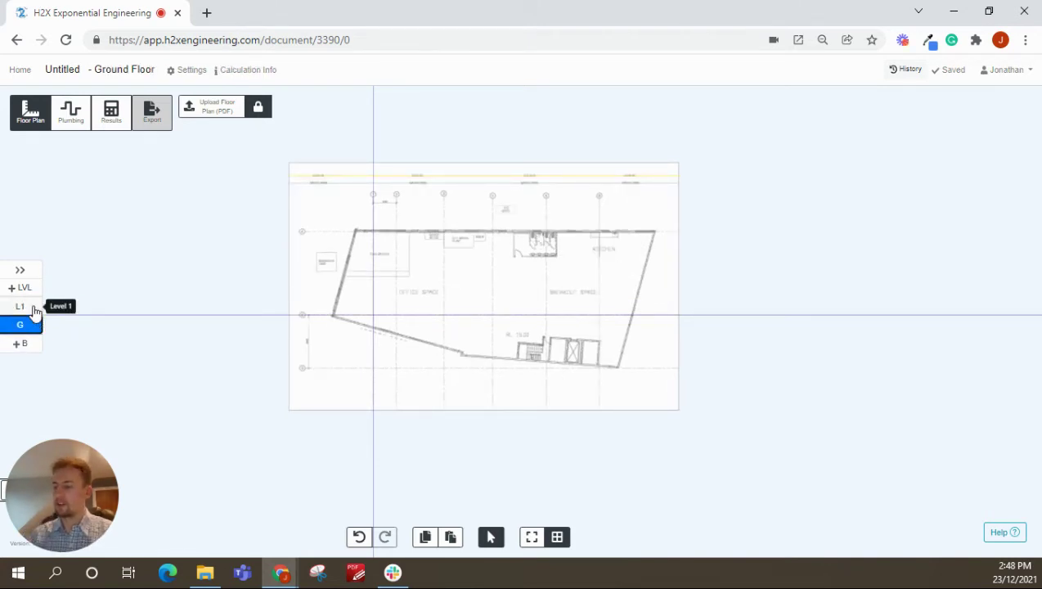
pyautogui.click(35, 309)
pyautogui.scroll(4, 507, 340)
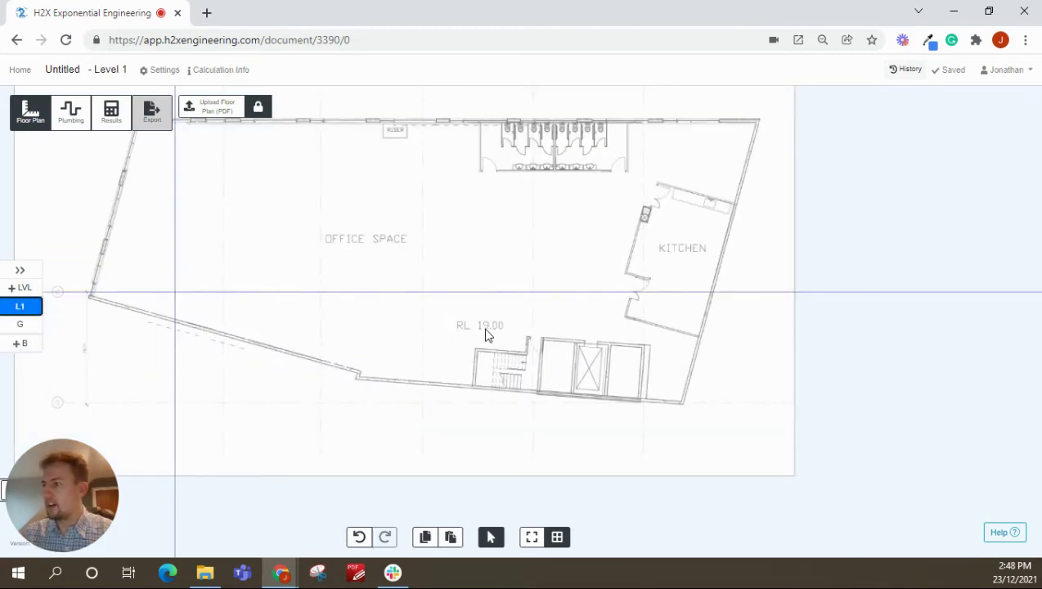
pyautogui.scroll(-4, 517, 325)
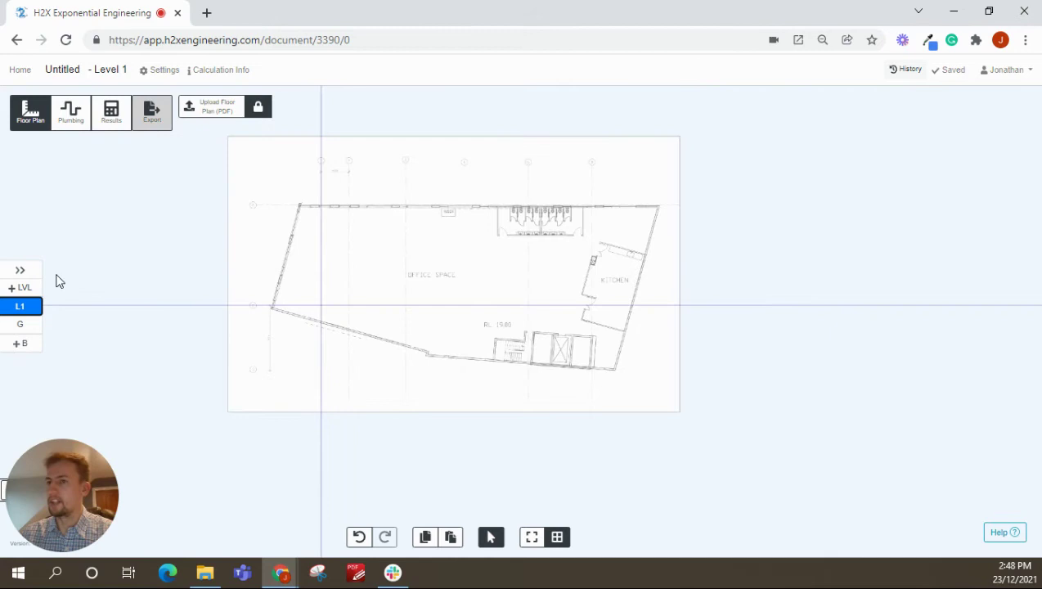
# Set Level 1's floor level to 19 in the level table, matching RL 19.00.
pyautogui.click(20, 270)
pyautogui.click(207, 306)
pyautogui.write('19')
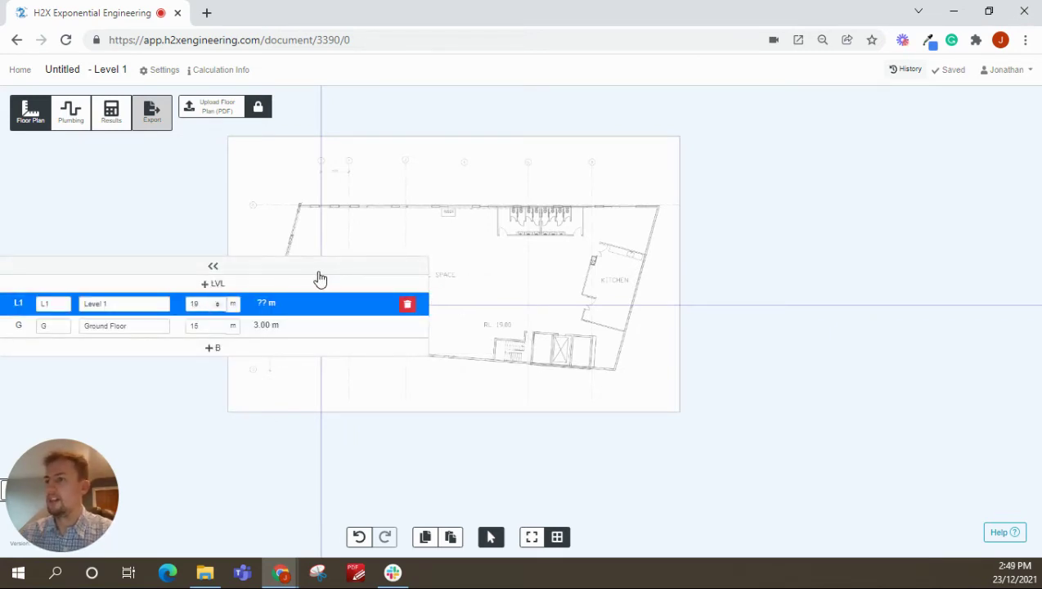
pyautogui.click(317, 276)
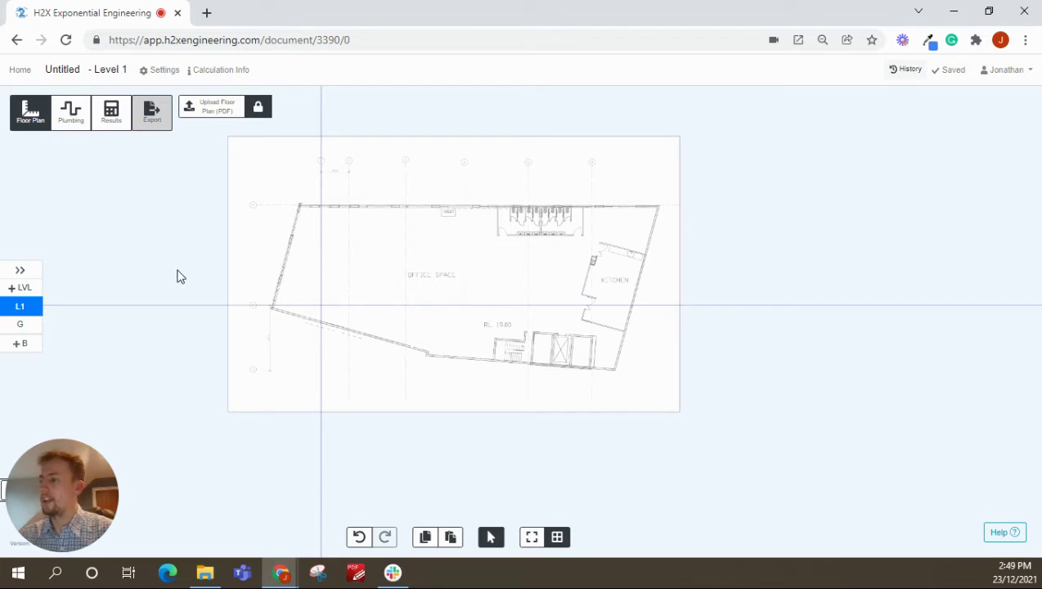
# Copy the Level 1 floor-plan PDF and add a new Level 2 above it.
pyautogui.click(259, 114)
pyautogui.click(265, 154)
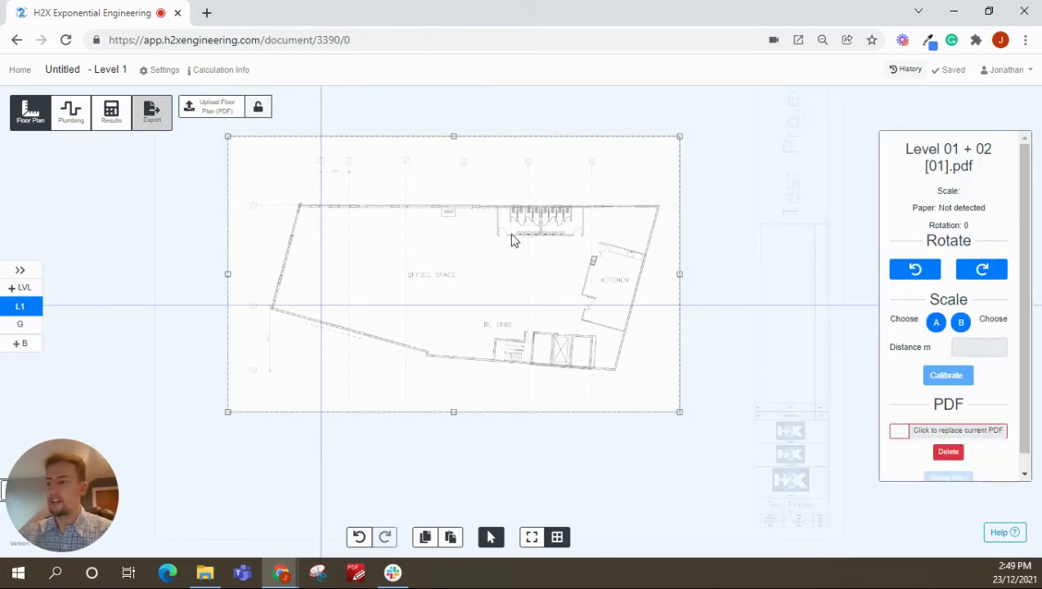
pyautogui.click(425, 538)
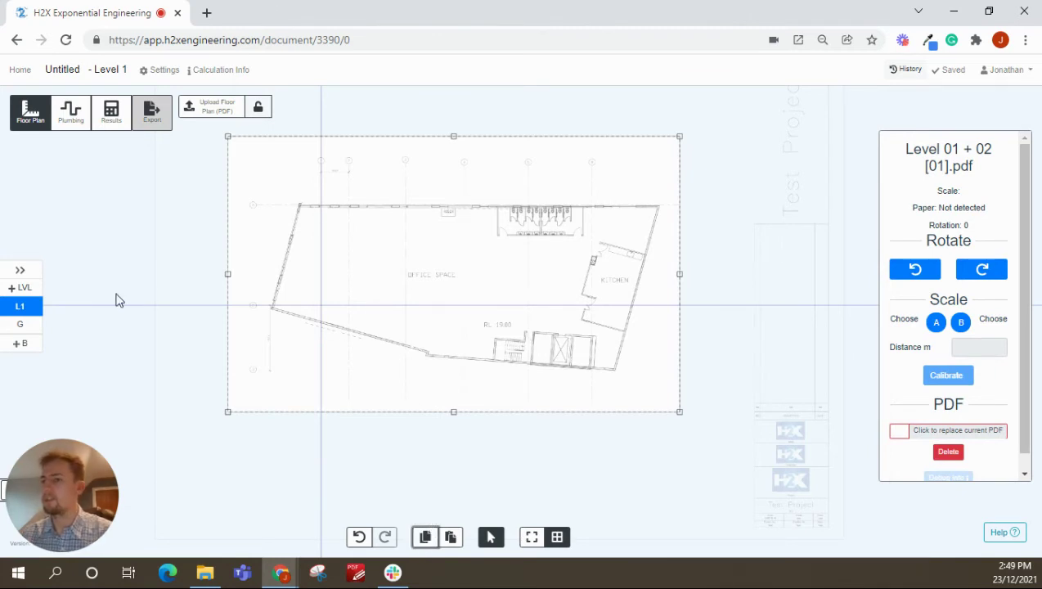
pyautogui.click(29, 288)
pyautogui.click(29, 299)
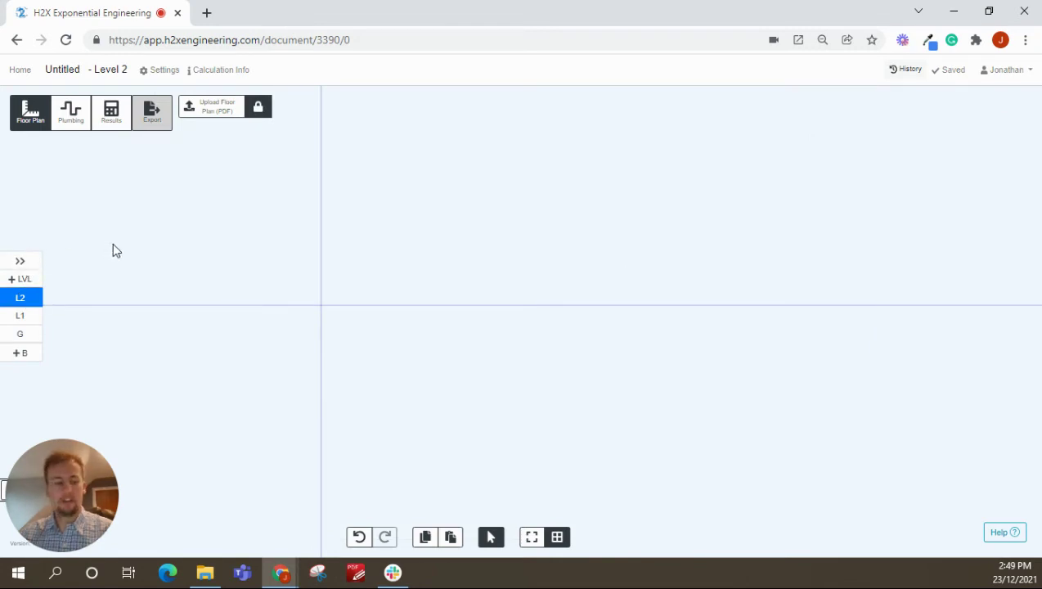
# Paste the copied Level 01 + 02 [01].pdf onto Level 2, then unlock and check its properties.
pyautogui.click(450, 536)
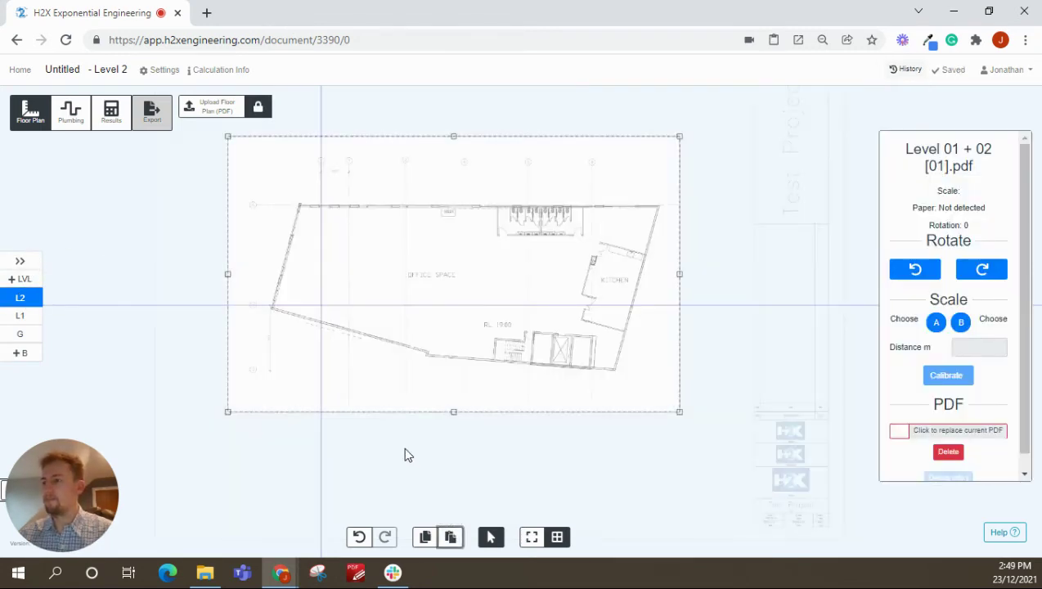
pyautogui.scroll(5, 323, 314)
pyautogui.scroll(-5, 318, 307)
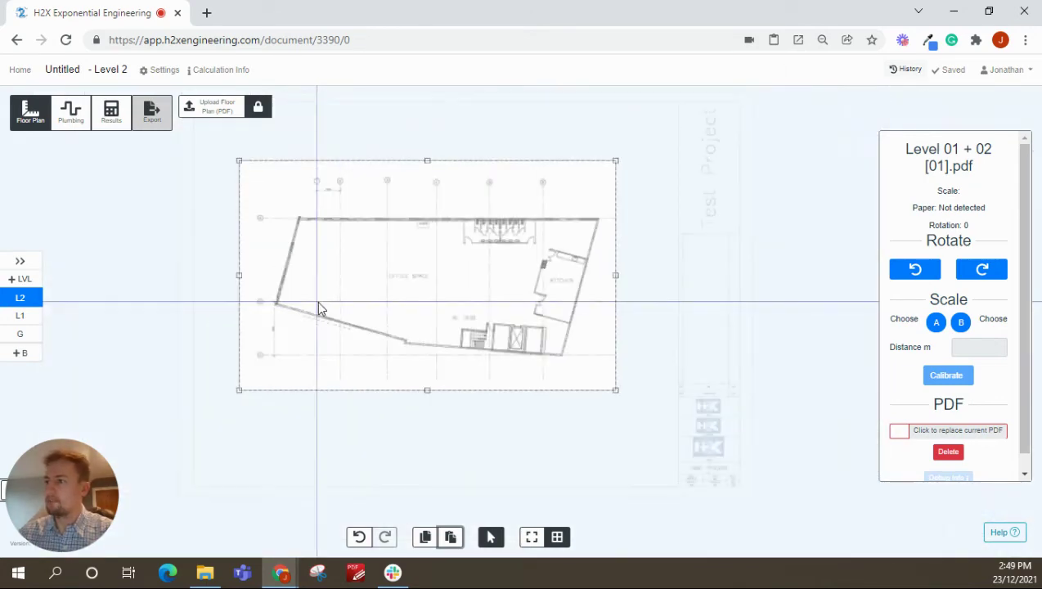
pyautogui.click(126, 375)
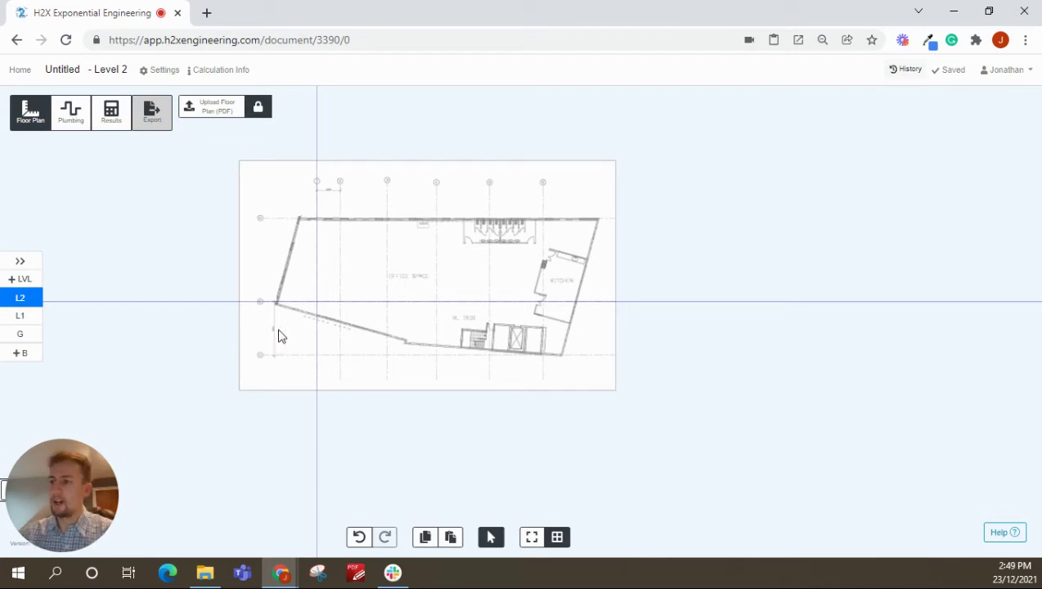
pyautogui.click(257, 107)
pyautogui.click(270, 218)
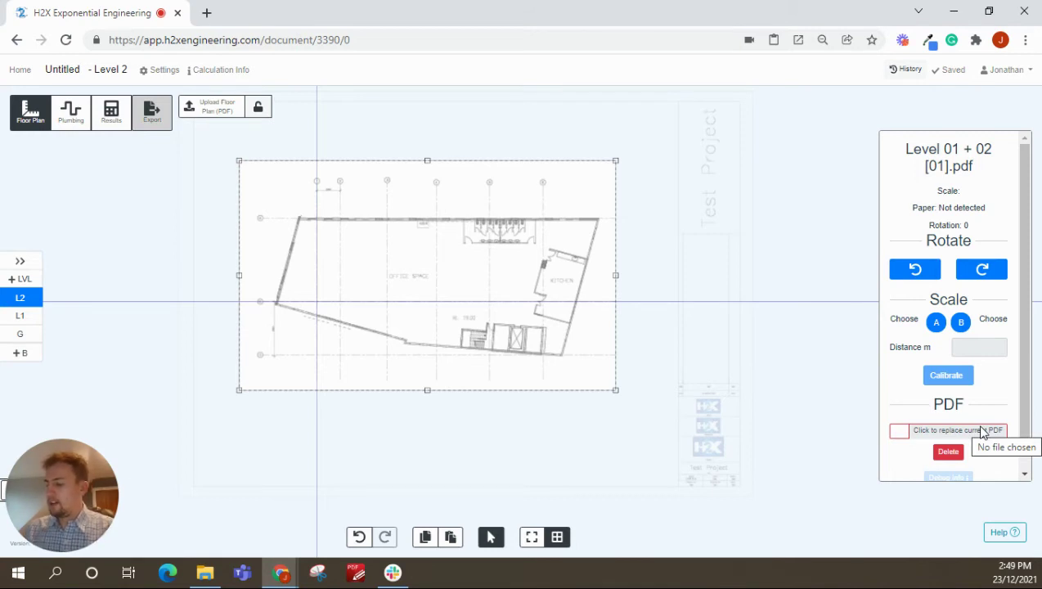
pyautogui.click(823, 407)
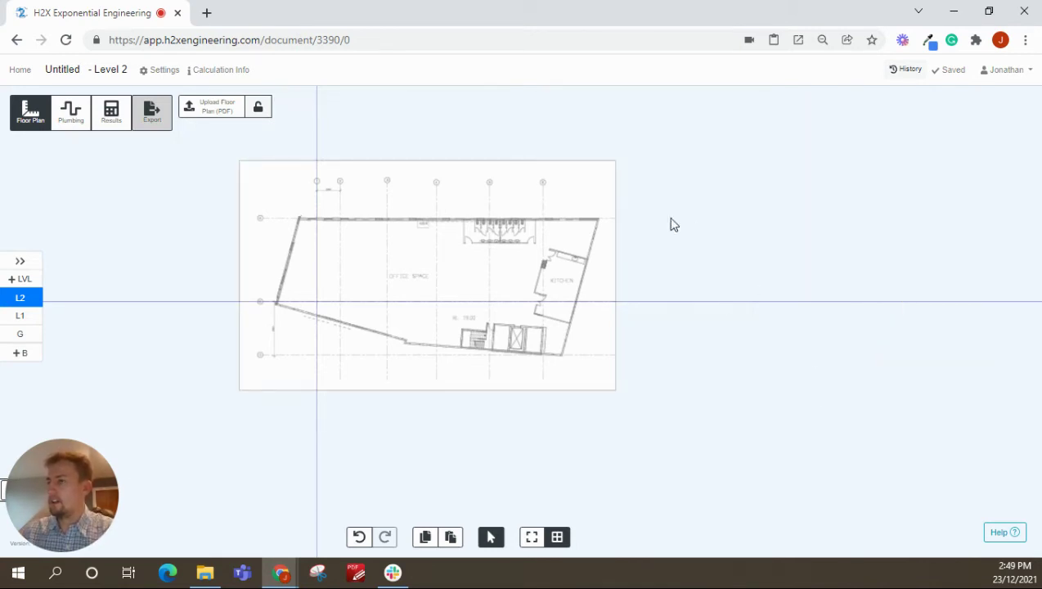
# Add a Basement 1 level and upload Architectural Example - North [01].pdf onto it.
pyautogui.click(30, 362)
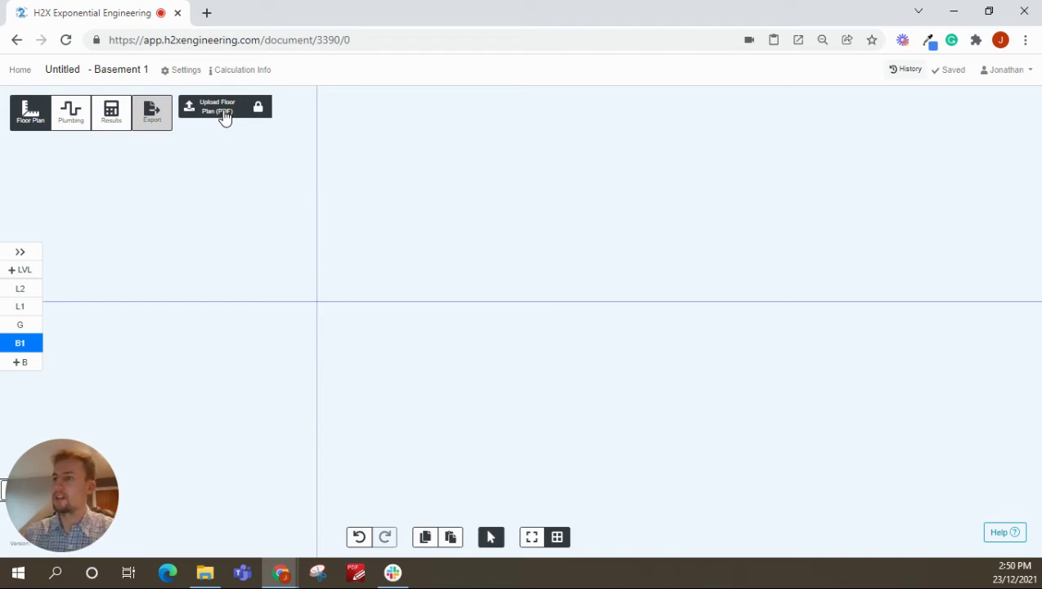
pyautogui.click(194, 116)
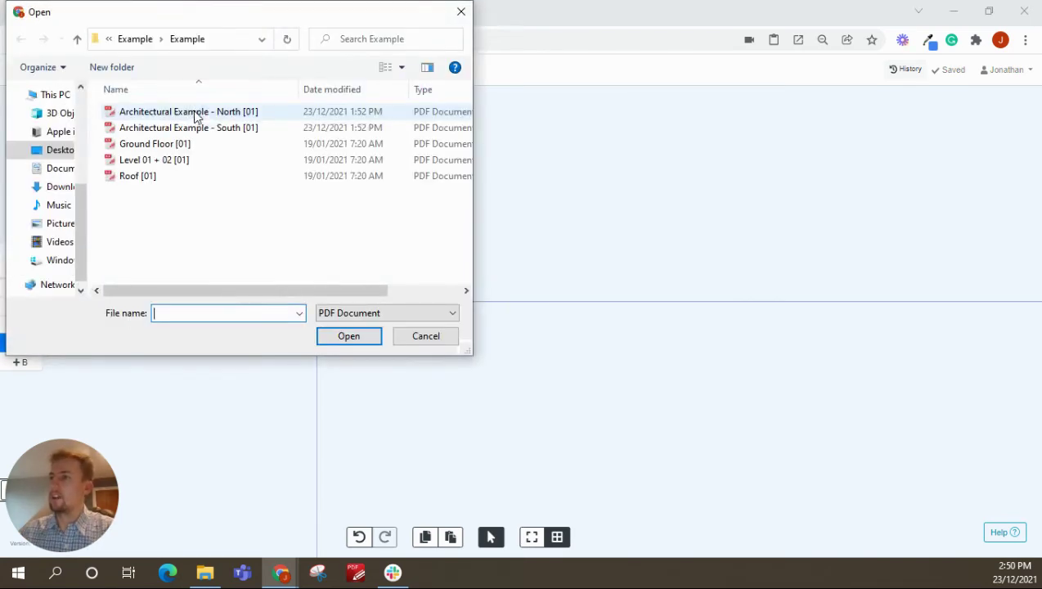
pyautogui.doubleClick(258, 113)
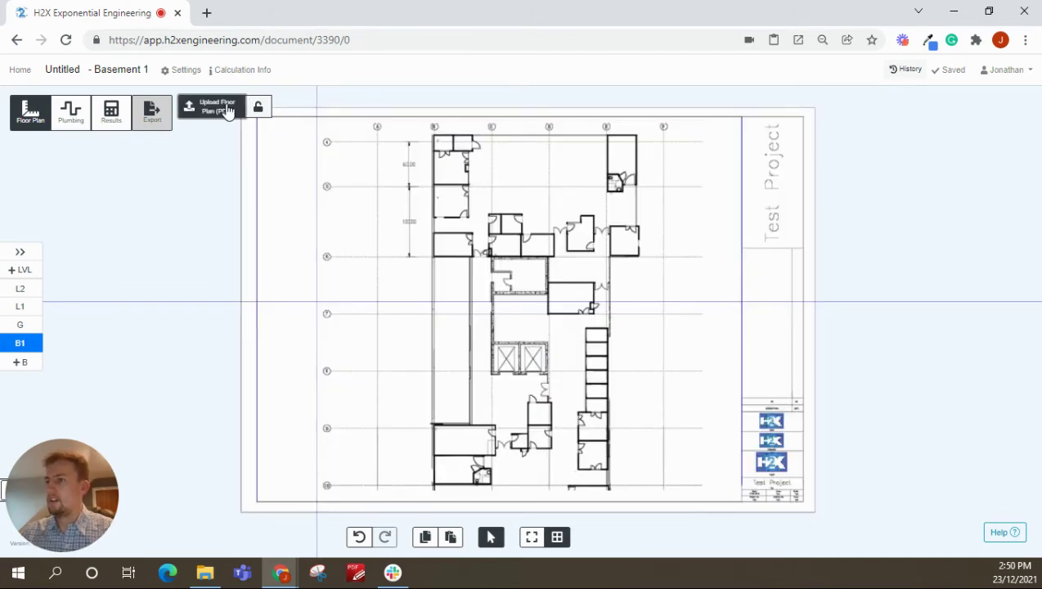
# Upload Architectural Example - South [01].pdf as well, then unlock and select the top sheet.
pyautogui.click(219, 106)
pyautogui.doubleClick(205, 129)
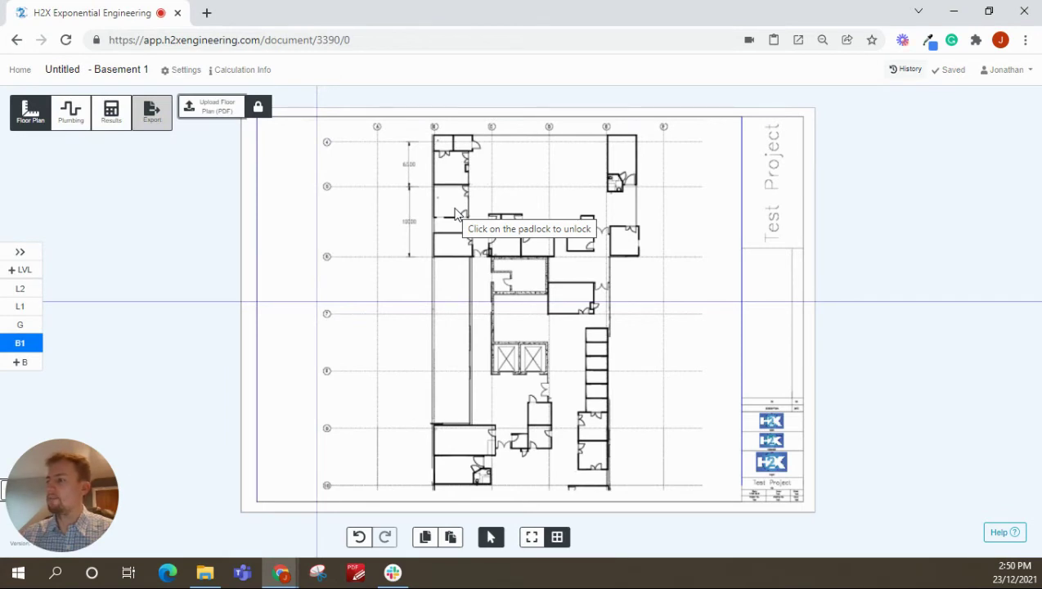
pyautogui.scroll(-3, 456, 213)
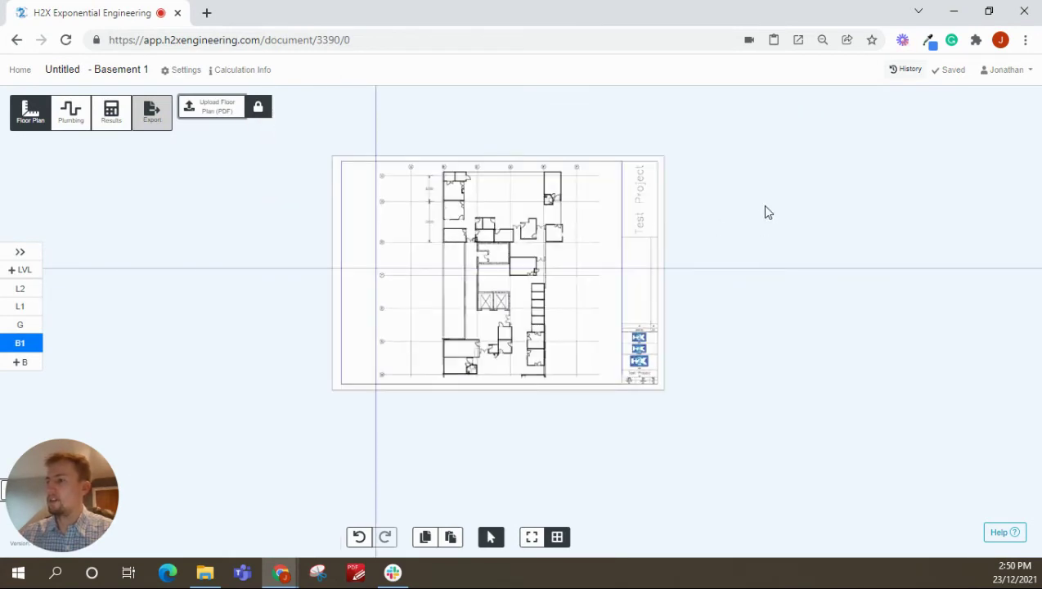
pyautogui.moveTo(767, 212); pyautogui.dragTo(723, 202)
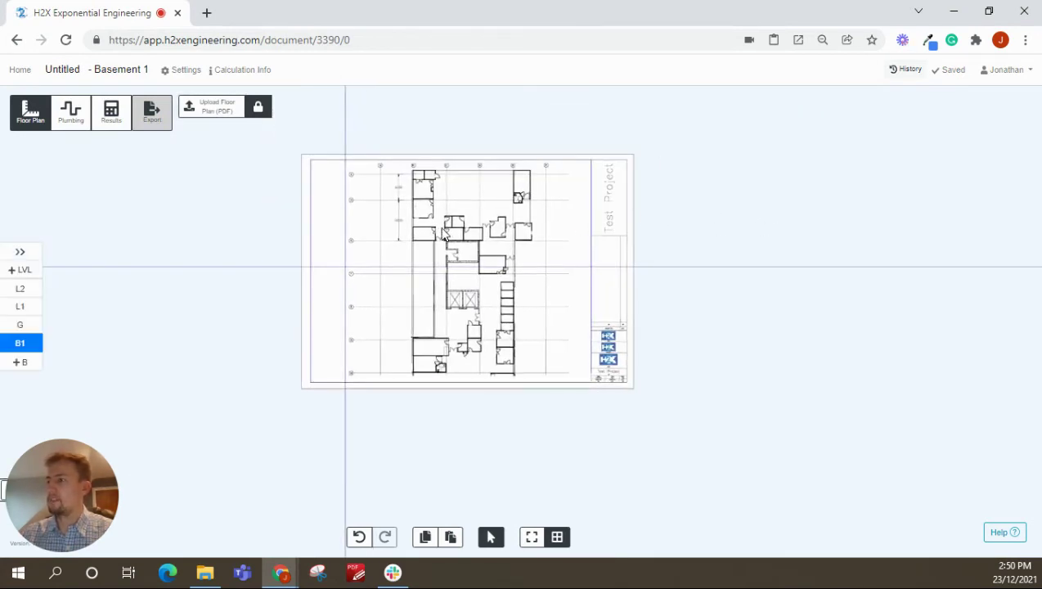
pyautogui.moveTo(446, 234); pyautogui.dragTo(309, 230)
pyautogui.click(257, 107)
pyautogui.click(307, 209)
# Separate the two sheets and crop the North sheet from its top-right and bottom-left corners.
pyautogui.moveTo(537, 204); pyautogui.dragTo(360, 407)
pyautogui.scroll(5, 256, 298)
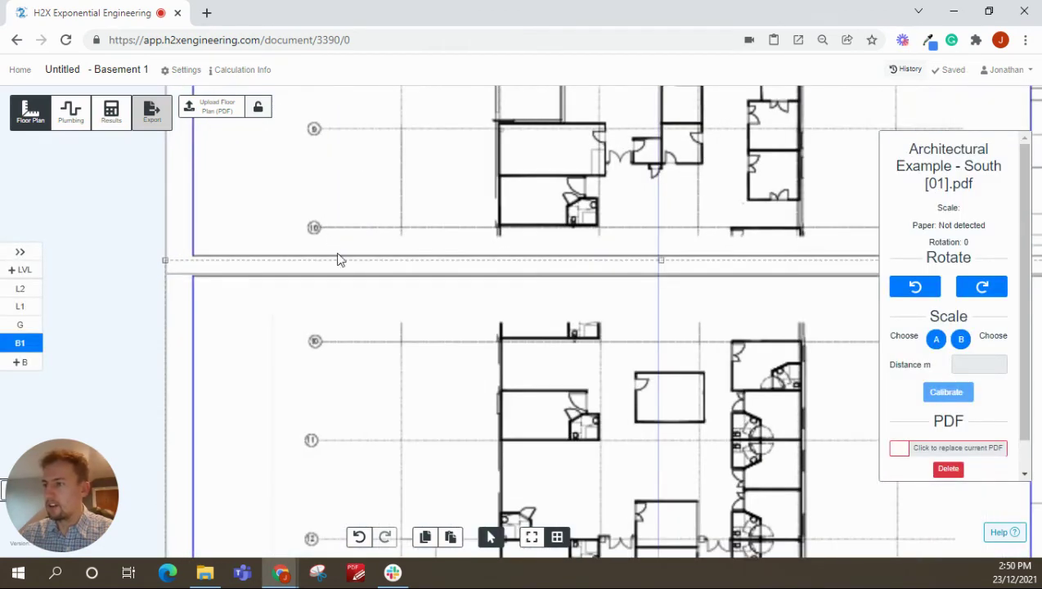
pyautogui.scroll(-5, 559, 315)
pyautogui.moveTo(366, 309); pyautogui.dragTo(279, 317)
pyautogui.moveTo(521, 306); pyautogui.dragTo(532, 240)
pyautogui.moveTo(574, 153); pyautogui.dragTo(450, 221)
pyautogui.moveTo(238, 390); pyautogui.dragTo(305, 328)
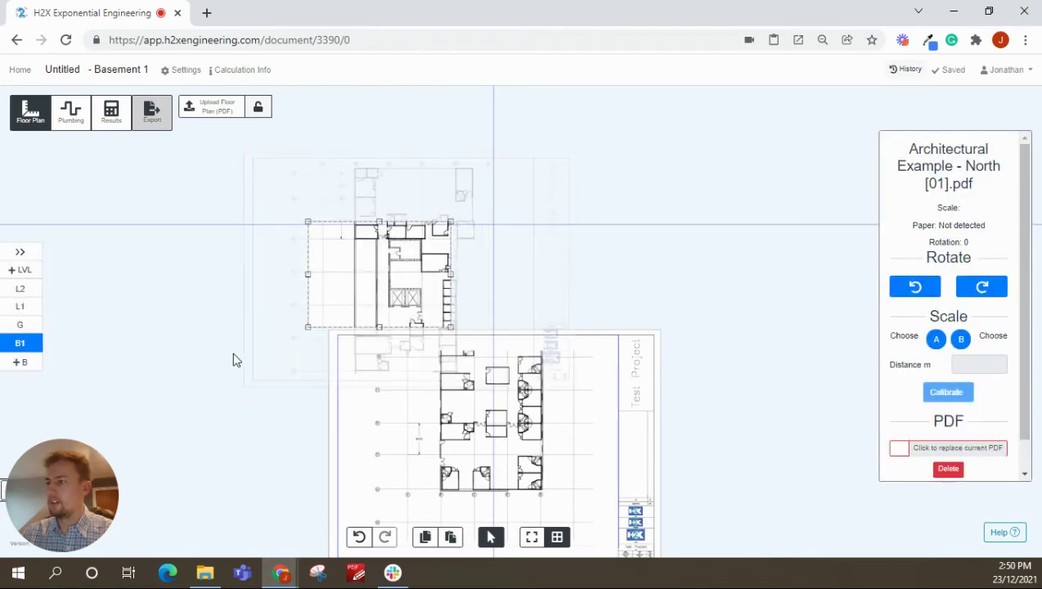
pyautogui.click(233, 358)
# Move the North sheet over the South sheet and back into place above it.
pyautogui.scroll(-5, 253, 311)
pyautogui.click(470, 328)
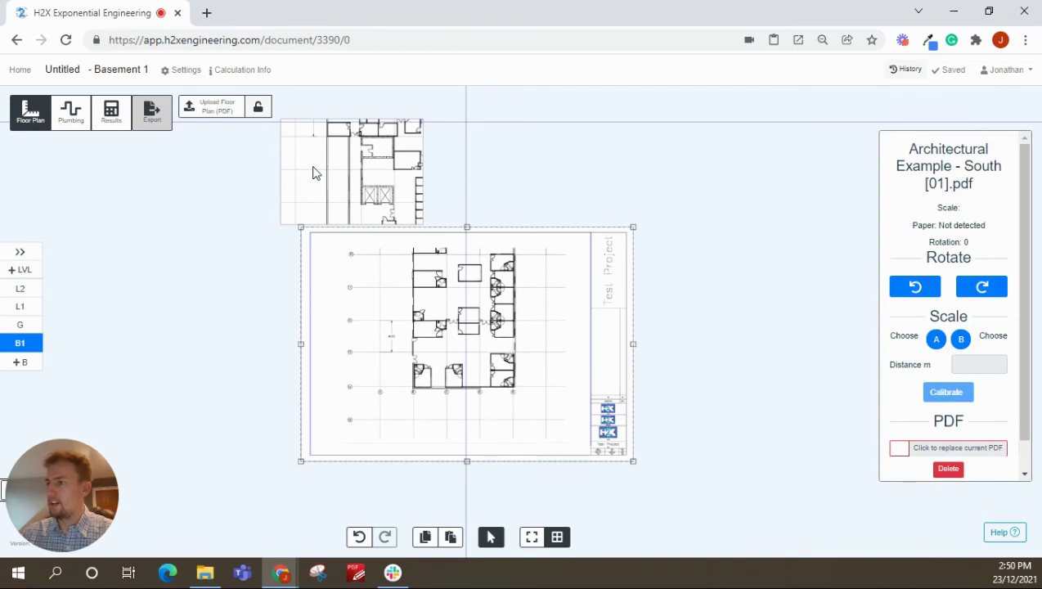
pyautogui.click(372, 171)
pyautogui.moveTo(367, 171); pyautogui.dragTo(437, 325)
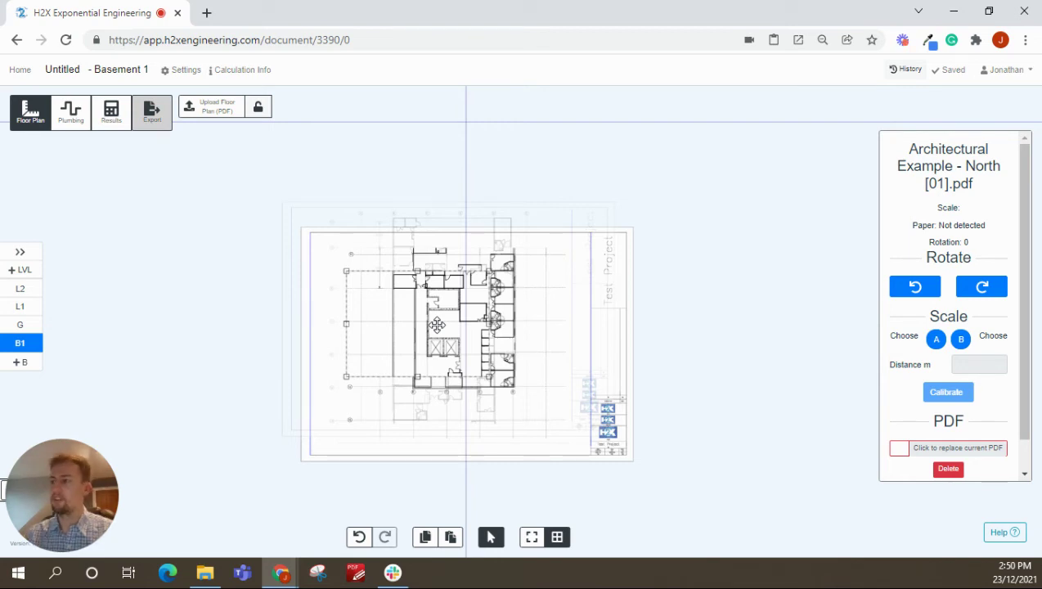
pyautogui.moveTo(437, 325); pyautogui.dragTo(431, 147)
pyautogui.scroll(-3, 456, 166)
pyautogui.scroll(5, 461, 165)
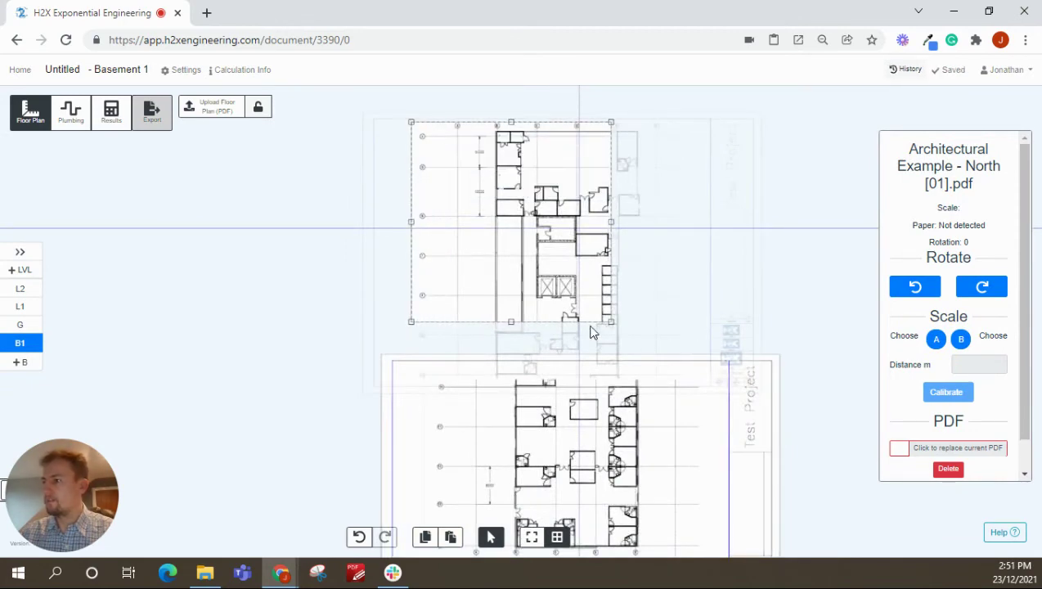
pyautogui.scroll(3, 586, 320)
# Widen the North crop toward bottom-right, shift it up, and trim its bottom edge to grid line 10.
pyautogui.moveTo(640, 322); pyautogui.dragTo(750, 369)
pyautogui.scroll(-4, 750, 369)
pyautogui.scroll(2, 677, 368)
pyautogui.scroll(6, 409, 383)
pyautogui.scroll(-2, 414, 352)
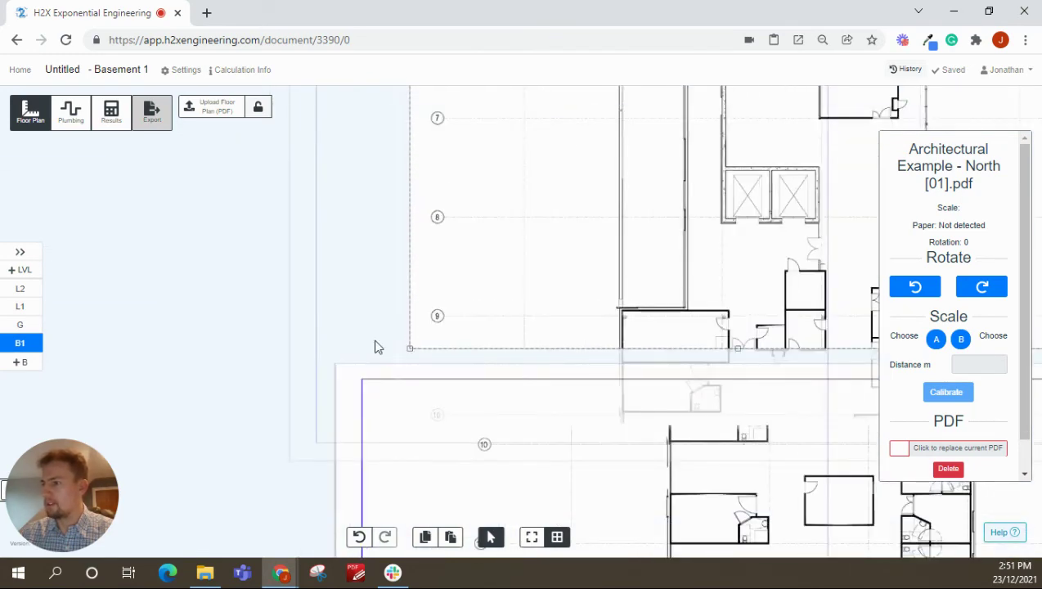
pyautogui.scroll(-5, 344, 255)
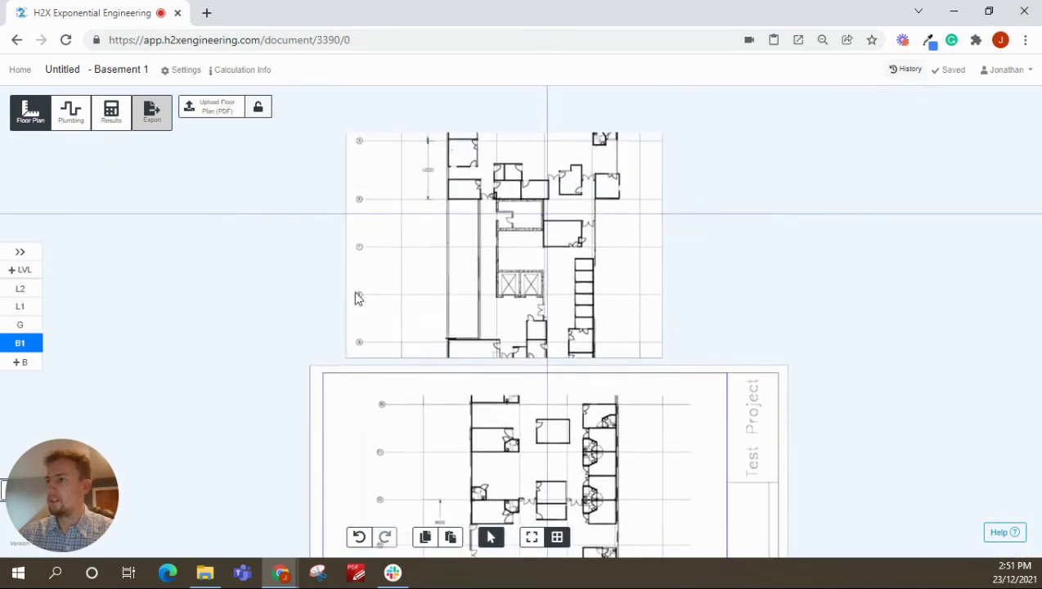
pyautogui.moveTo(355, 299); pyautogui.dragTo(409, 221)
pyautogui.scroll(3, 399, 291)
pyautogui.scroll(4, 605, 327)
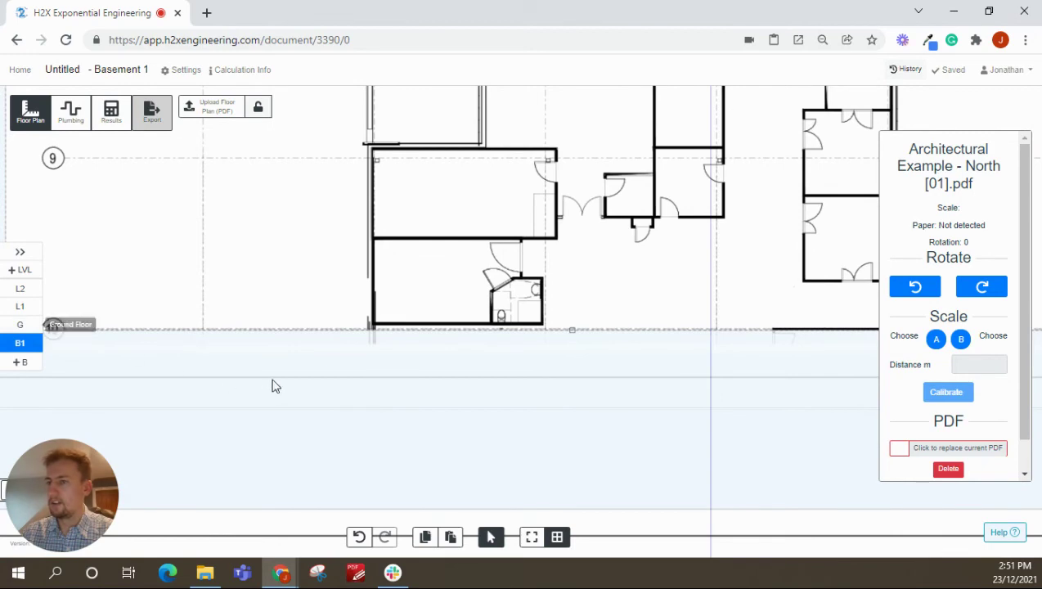
pyautogui.scroll(-2, 245, 388)
pyautogui.scroll(6, 148, 350)
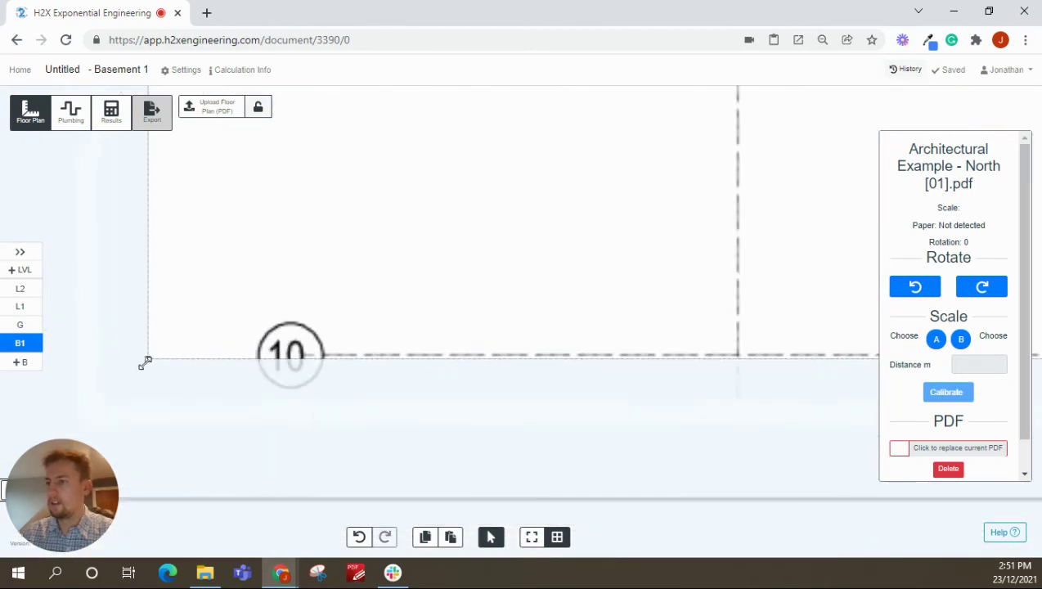
pyautogui.moveTo(144, 363); pyautogui.dragTo(146, 356)
# Crop the South sheet from its bottom-right corner.
pyautogui.scroll(-3, 246, 384)
pyautogui.scroll(2, 344, 388)
pyautogui.scroll(2, 342, 247)
pyautogui.scroll(2, 344, 247)
pyautogui.click(167, 196)
pyautogui.scroll(3, 307, 272)
pyautogui.scroll(3, 308, 272)
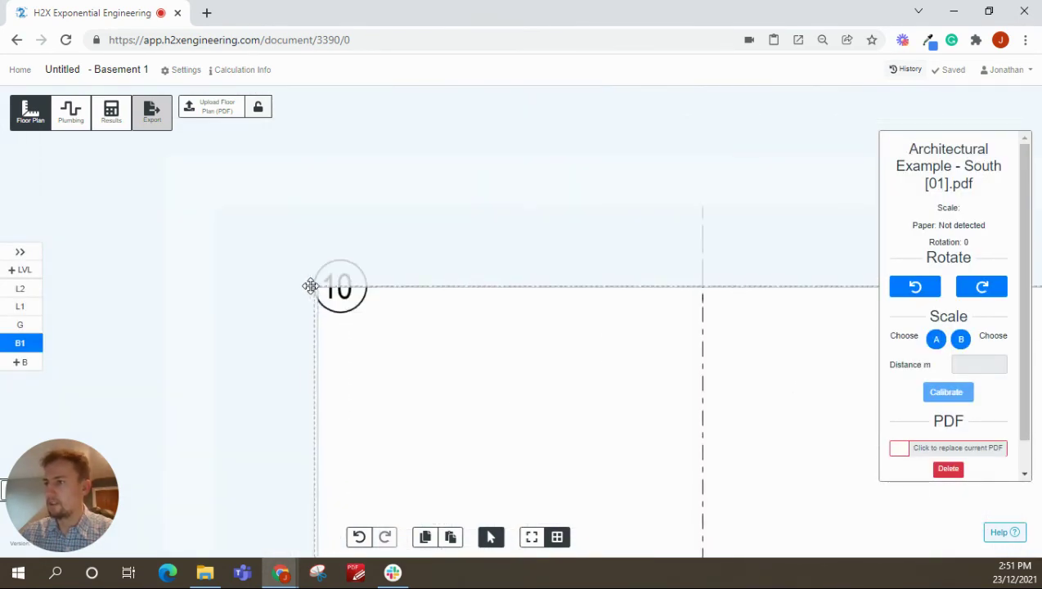
pyautogui.scroll(-5, 294, 288)
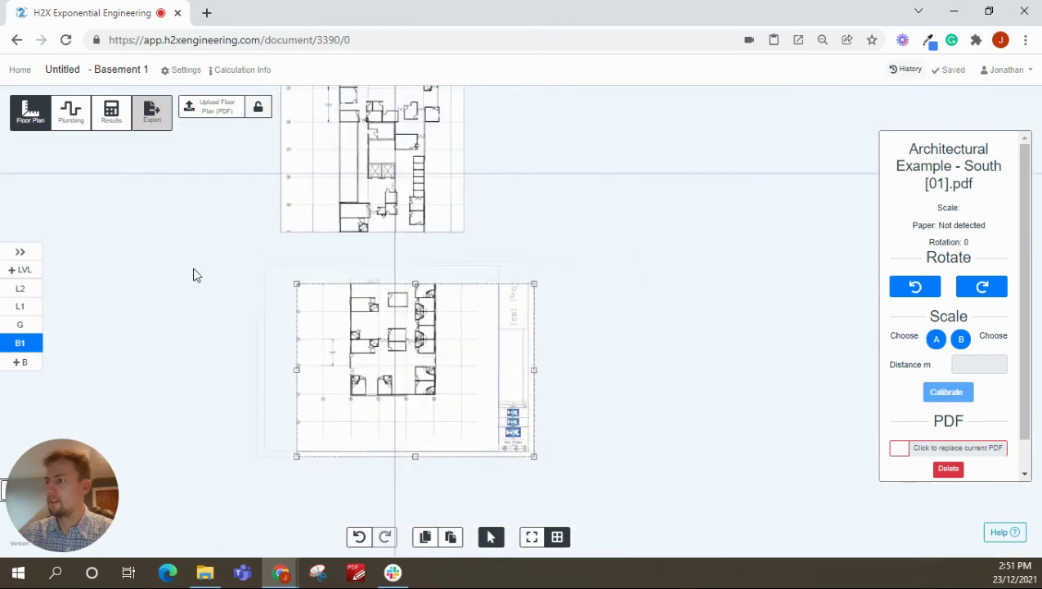
pyautogui.click(163, 266)
pyautogui.click(430, 400)
pyautogui.moveTo(531, 454); pyautogui.dragTo(451, 409)
pyautogui.click(553, 370)
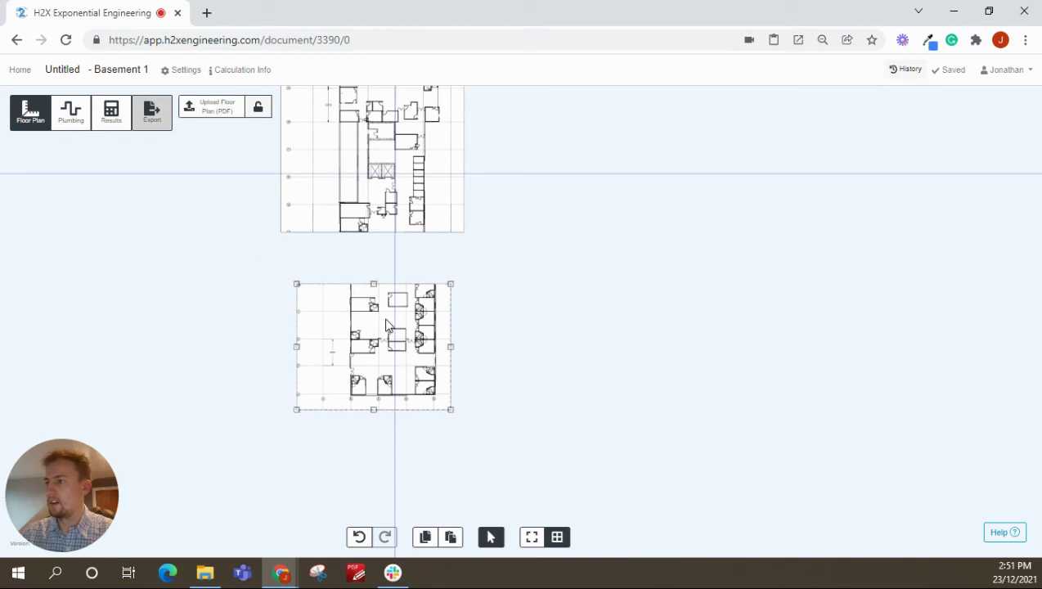
# Move the South sheet up so it meets the North sheet flush at grid line 10.
pyautogui.moveTo(388, 324); pyautogui.dragTo(375, 256)
pyautogui.scroll(6, 375, 256)
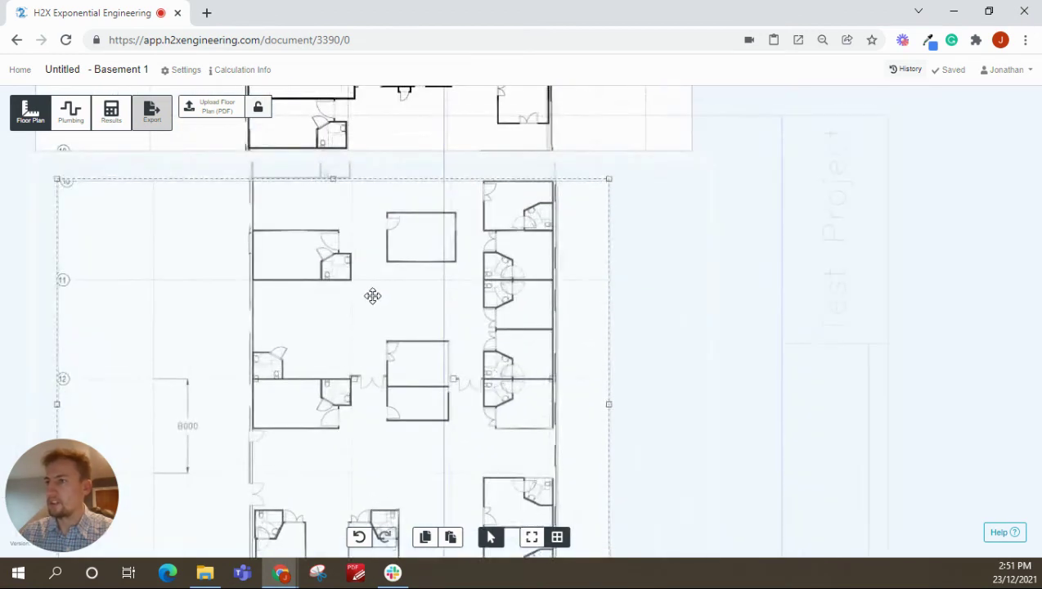
pyautogui.moveTo(372, 295); pyautogui.dragTo(372, 276)
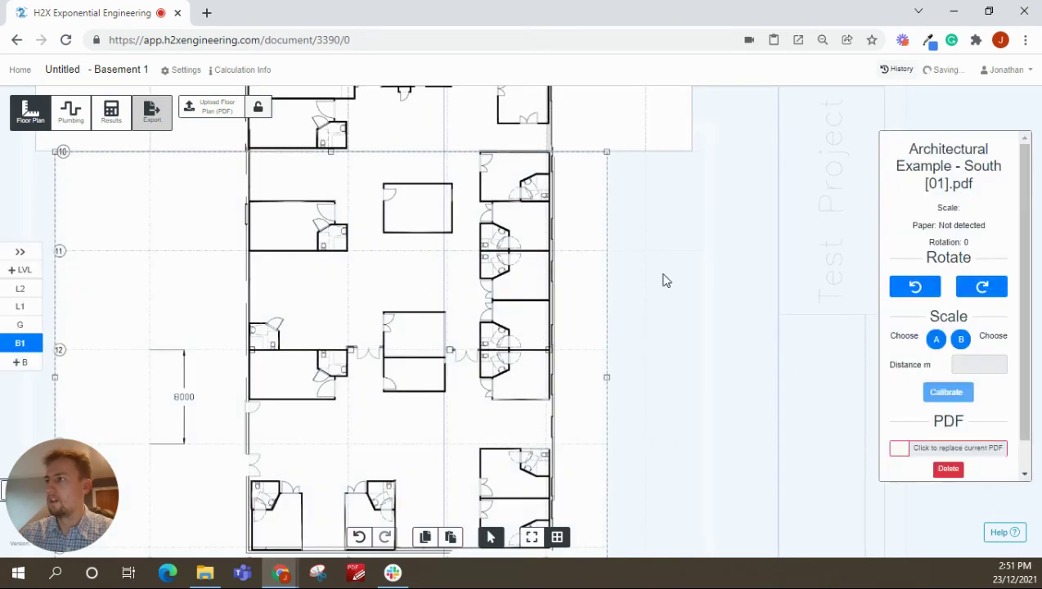
pyautogui.click(752, 290)
pyautogui.scroll(-5, 737, 306)
pyautogui.moveTo(676, 322); pyautogui.dragTo(540, 372)
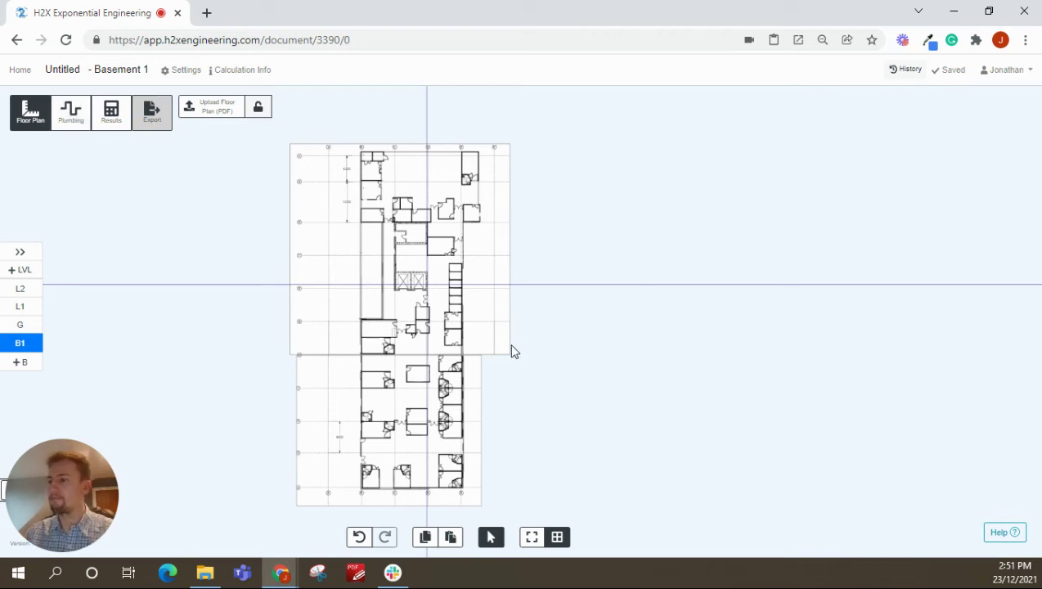
pyautogui.moveTo(562, 346); pyautogui.dragTo(587, 331)
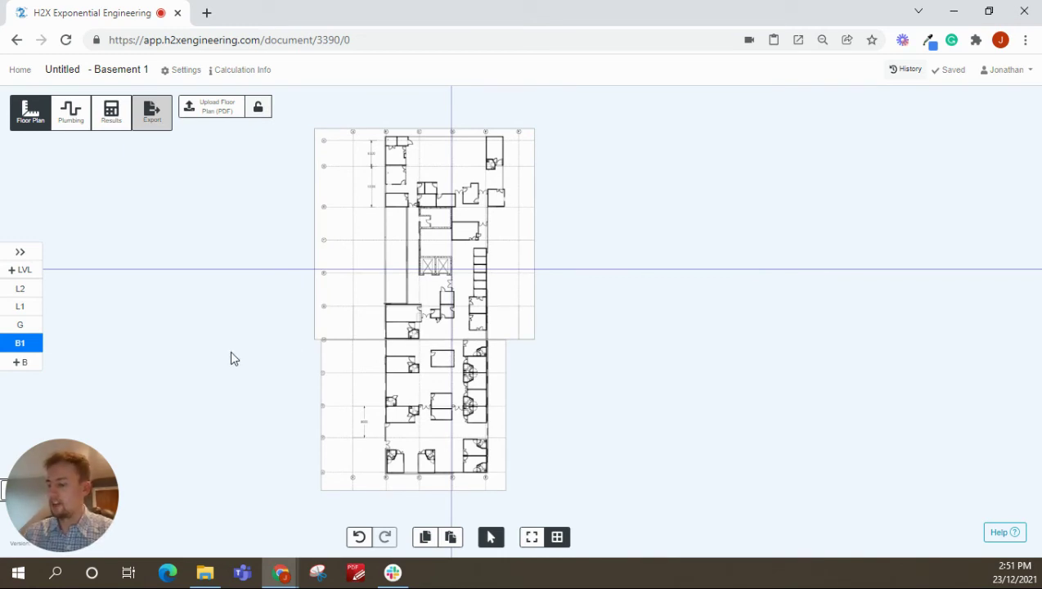
pyautogui.moveTo(191, 363); pyautogui.dragTo(173, 328)
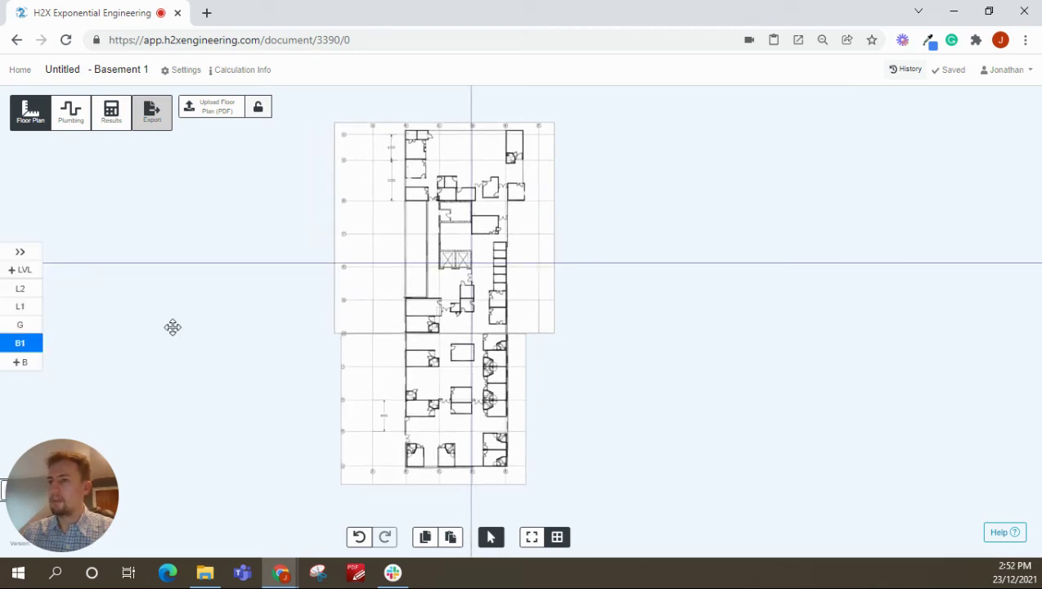
# Go to Level 2, unlock its floor-plan PDF and select it.
pyautogui.click(20, 289)
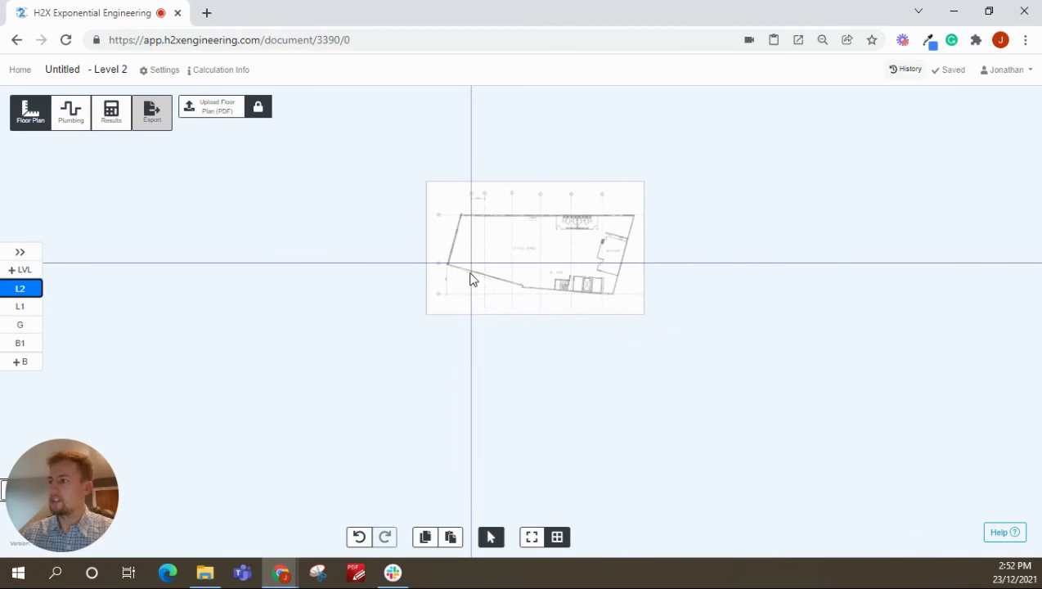
pyautogui.scroll(5, 624, 212)
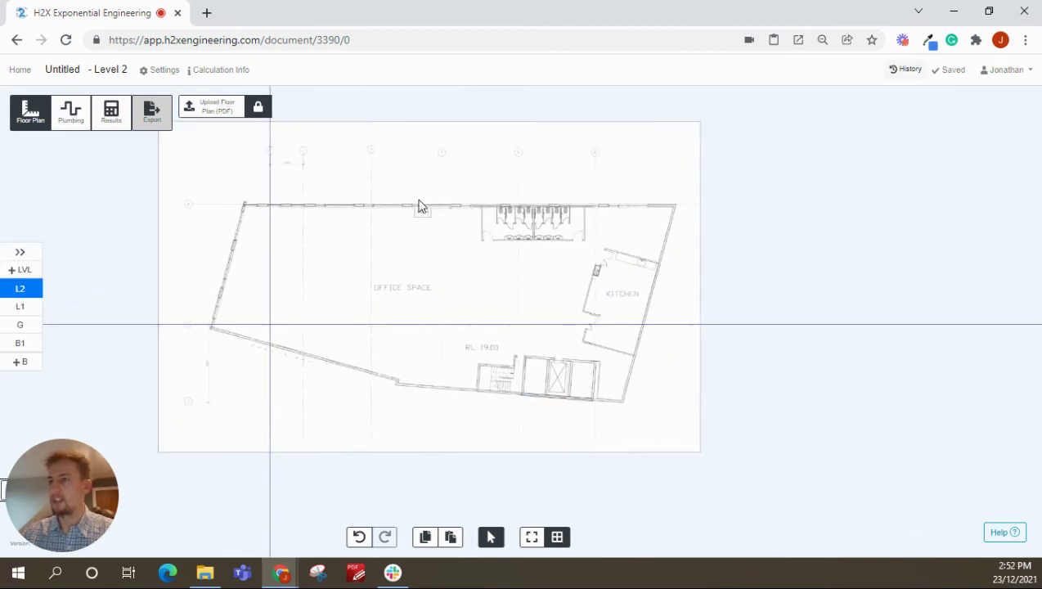
pyautogui.click(260, 109)
pyautogui.click(400, 211)
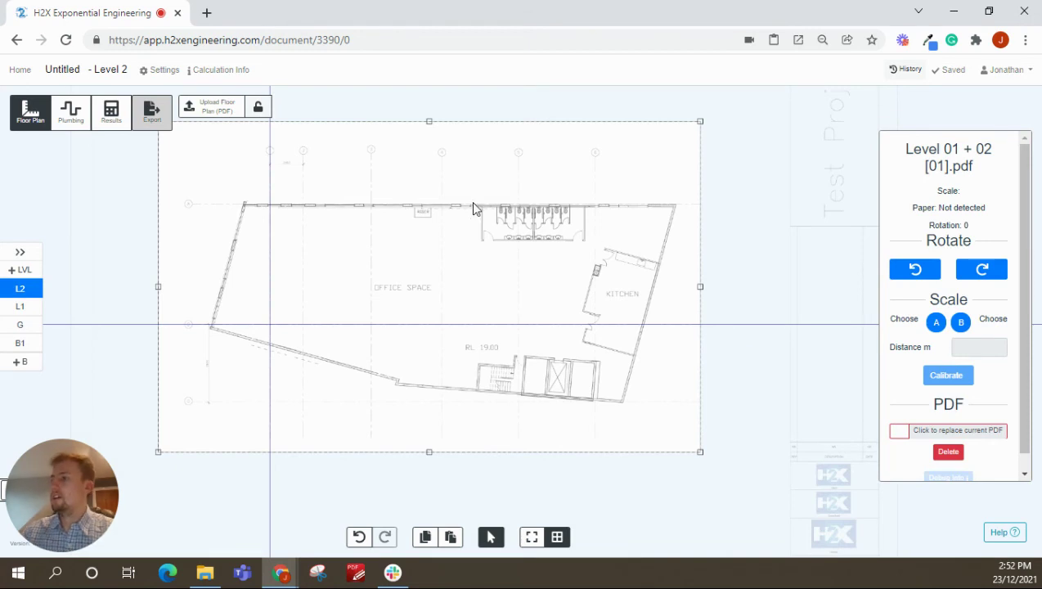
pyautogui.scroll(-1, 1022, 354)
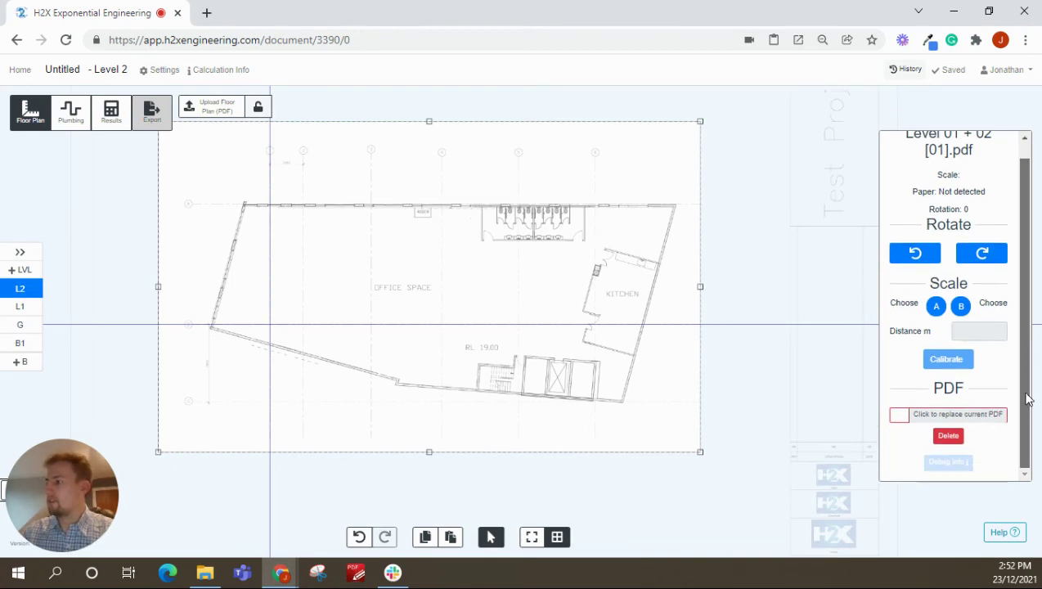
# Replace the Level 2 PDF with Roof [01].pdf and bring up the full level table.
pyautogui.click(980, 416)
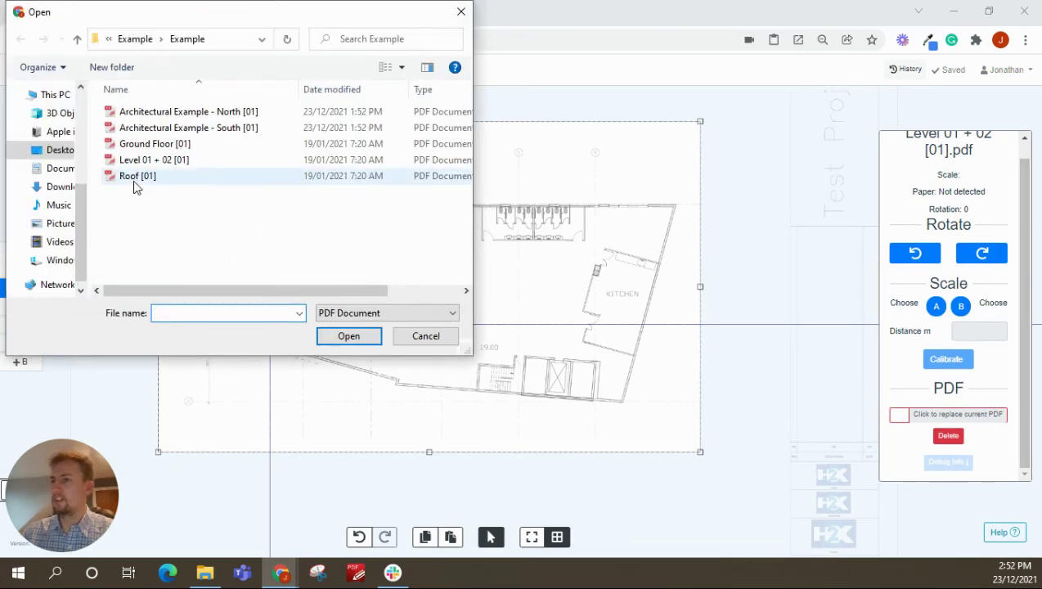
pyautogui.doubleClick(133, 182)
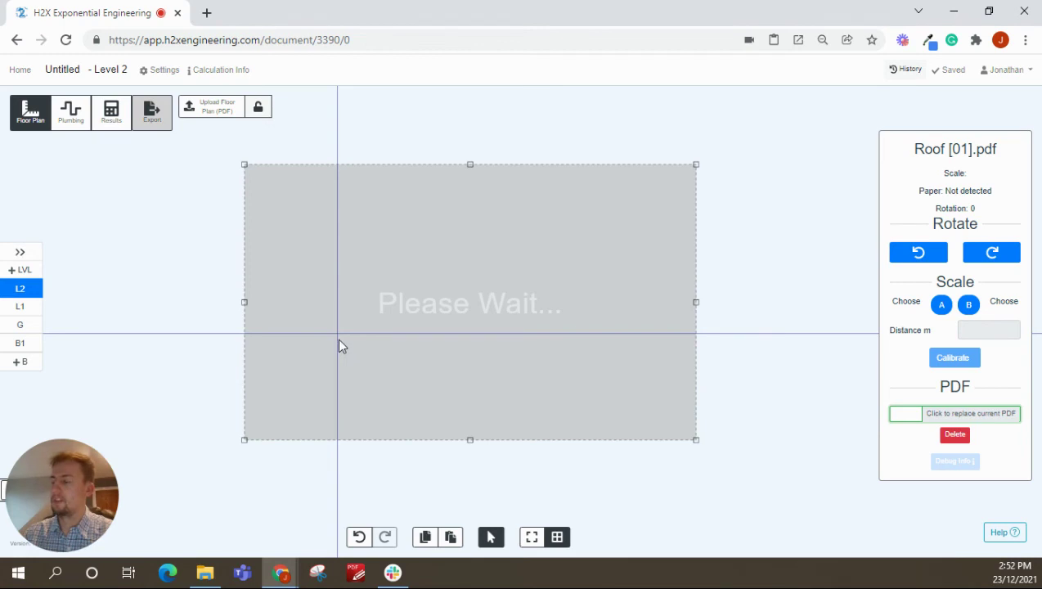
pyautogui.scroll(5, 339, 342)
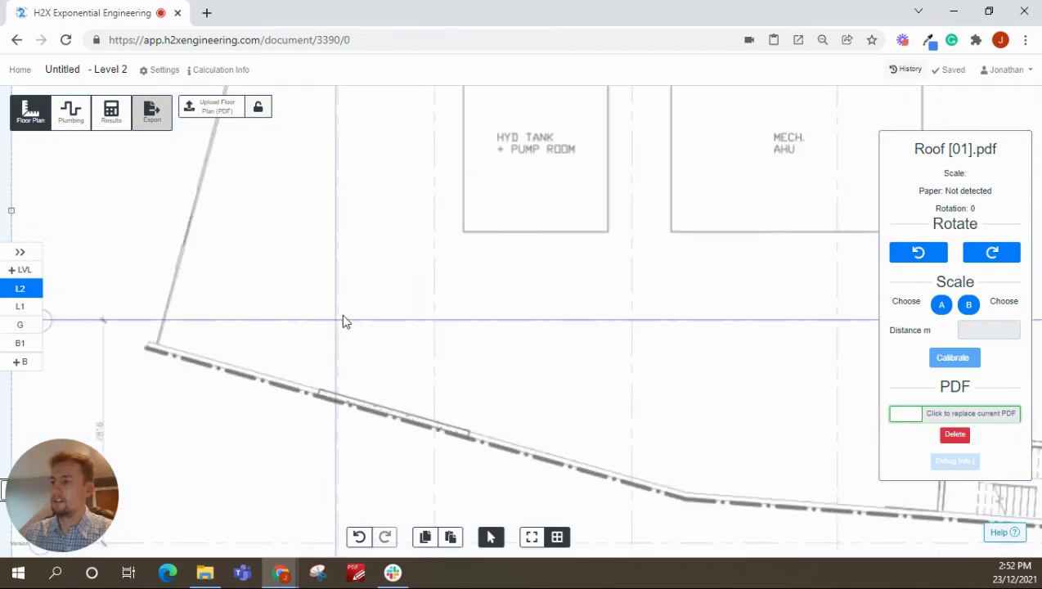
pyautogui.scroll(3, 342, 320)
pyautogui.click(374, 264)
pyautogui.click(384, 276)
pyautogui.scroll(-4, 384, 275)
pyautogui.scroll(-2, 263, 288)
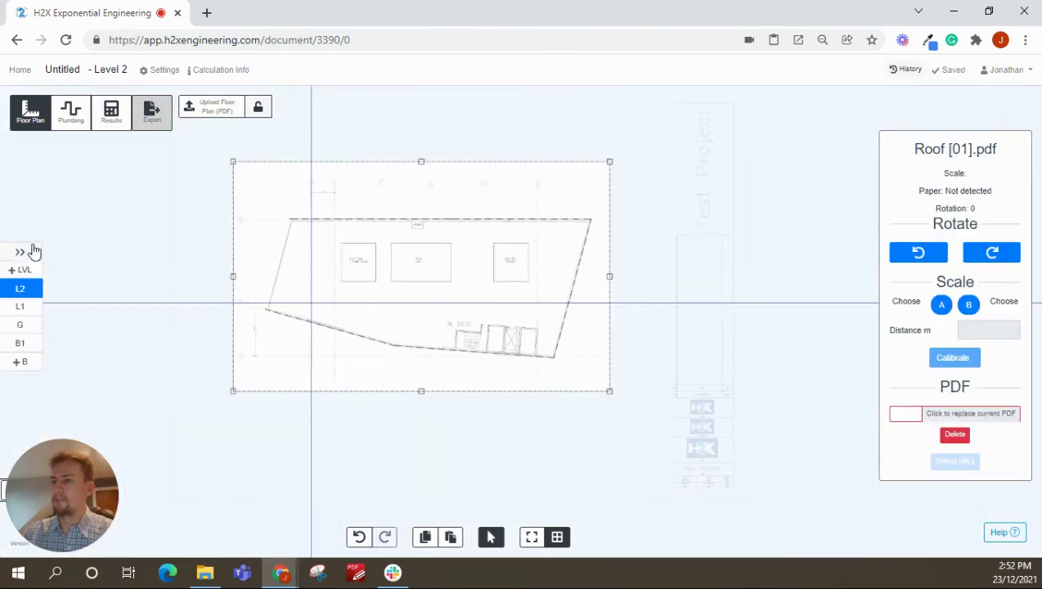
pyautogui.click(33, 251)
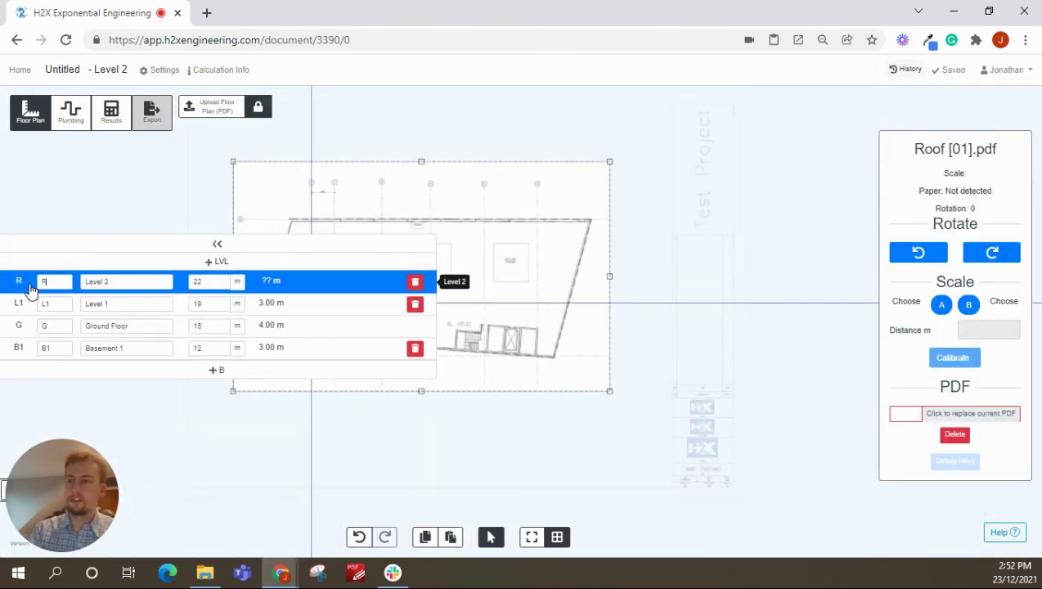
# Give the top level abbreviation R and name Roof.
pyautogui.write('R')
pyautogui.press('Tab')
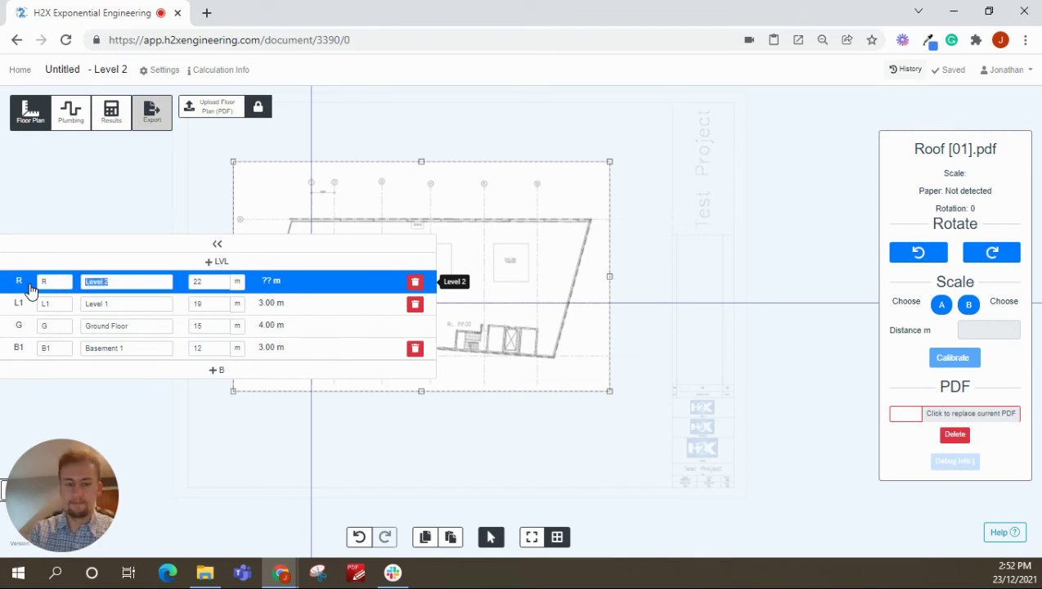
pyautogui.write('Roof')
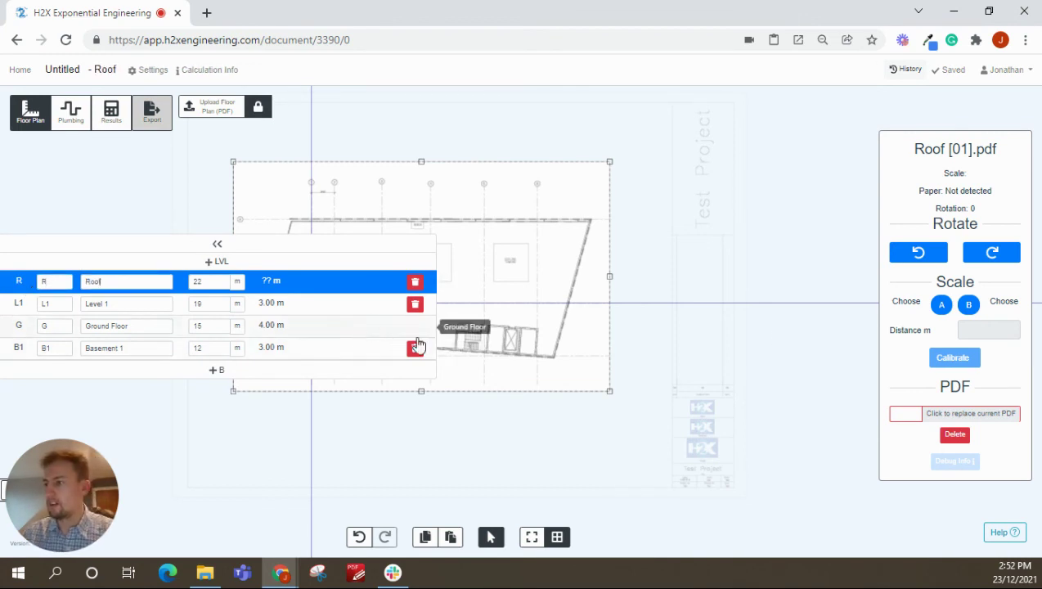
pyautogui.scroll(3, 474, 328)
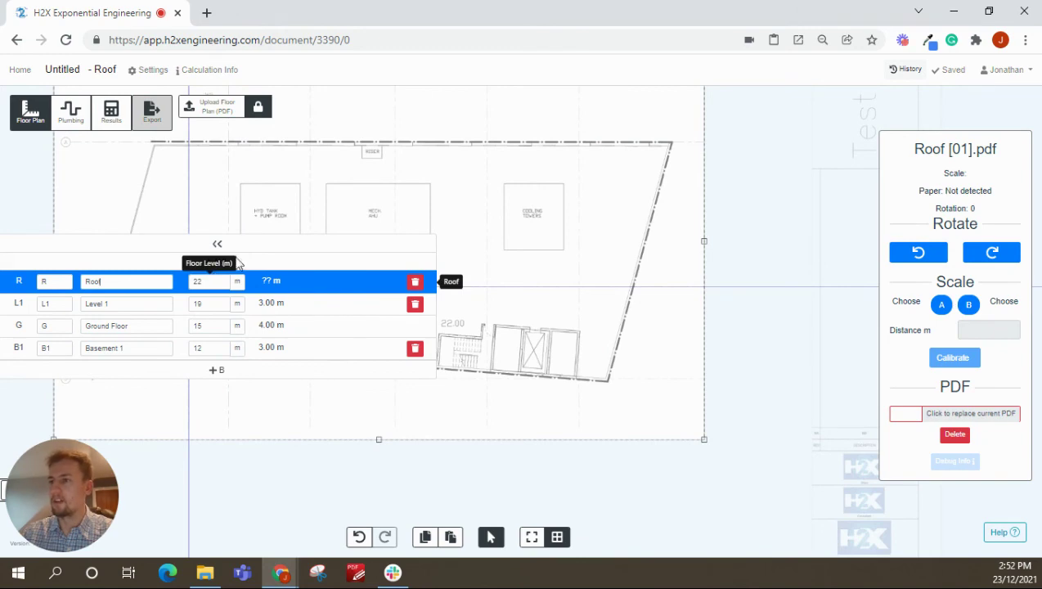
pyautogui.click(281, 244)
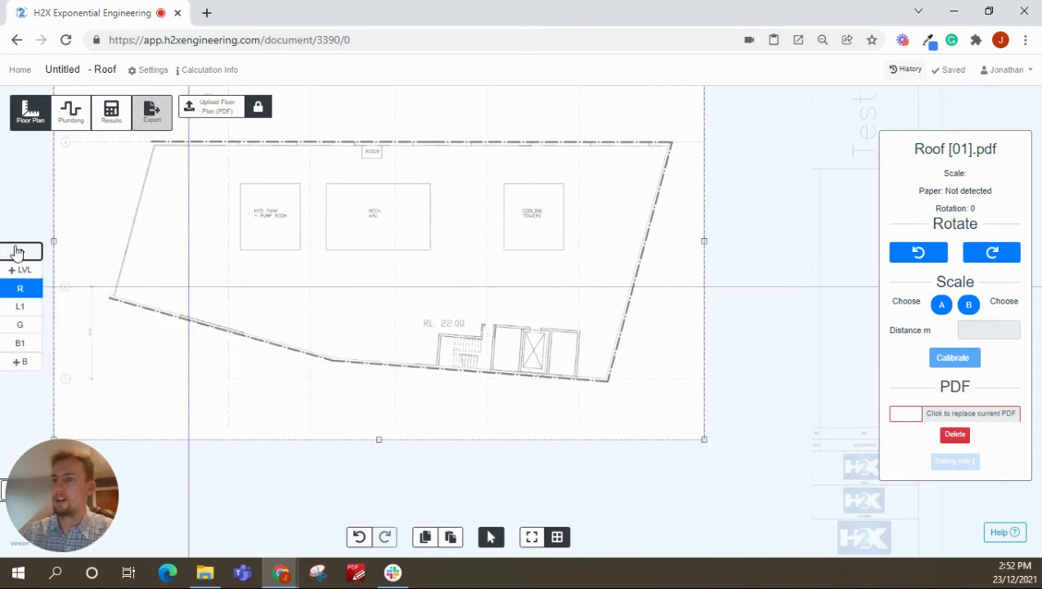
# Delete the Basement 1 level, leaving R, L1 and G.
pyautogui.click(16, 251)
pyautogui.click(415, 349)
pyautogui.click(601, 115)
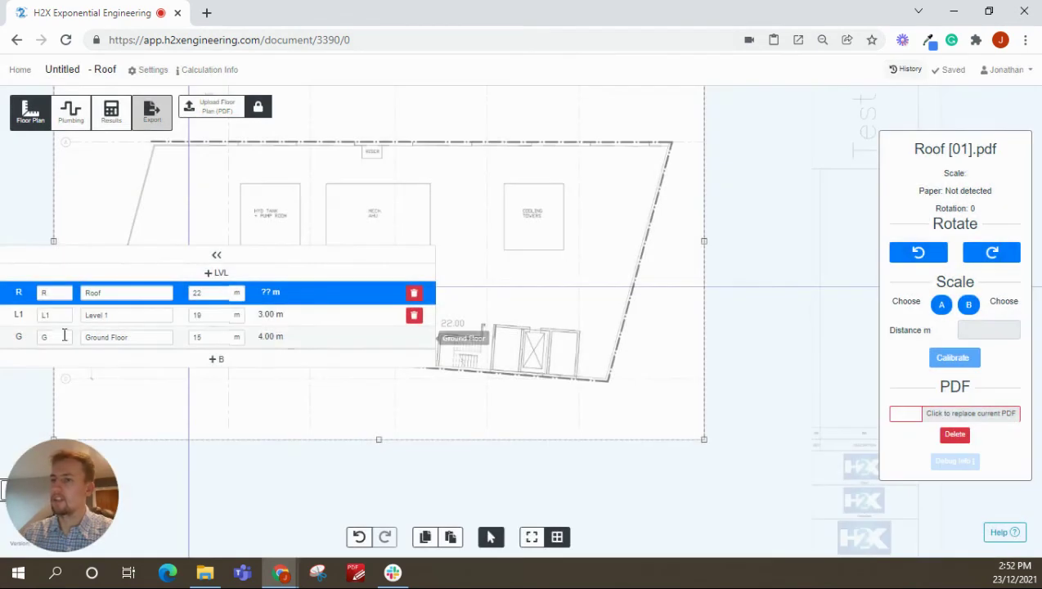
pyautogui.click(211, 260)
pyautogui.scroll(-3, 466, 267)
pyautogui.click(817, 219)
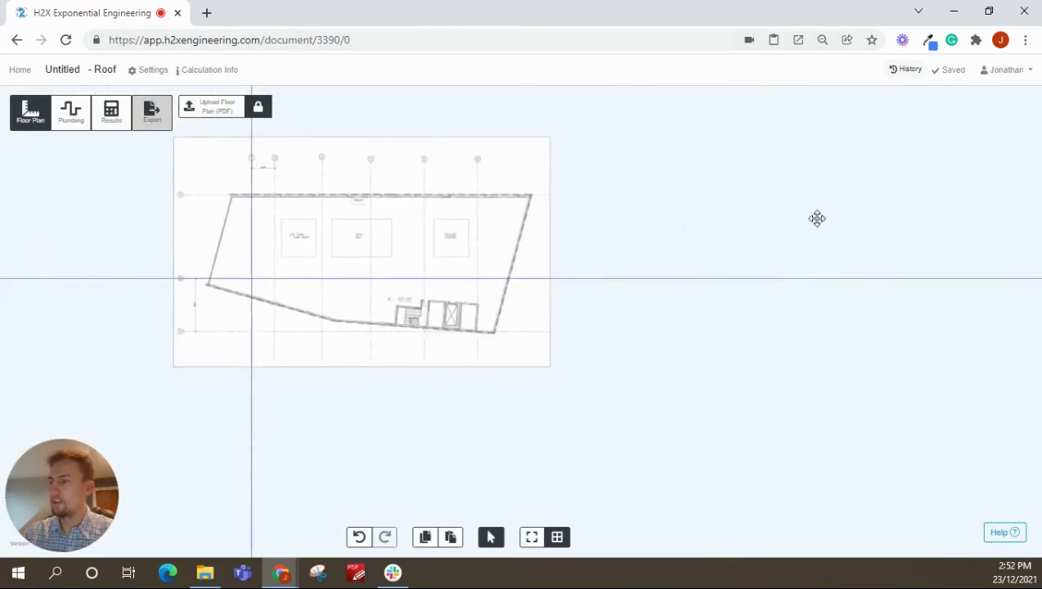
# Draw a cold-water CU copper pipe into the HYD TANK + PUMP ROOM on the Roof plan.
pyautogui.click(258, 107)
pyautogui.click(524, 272)
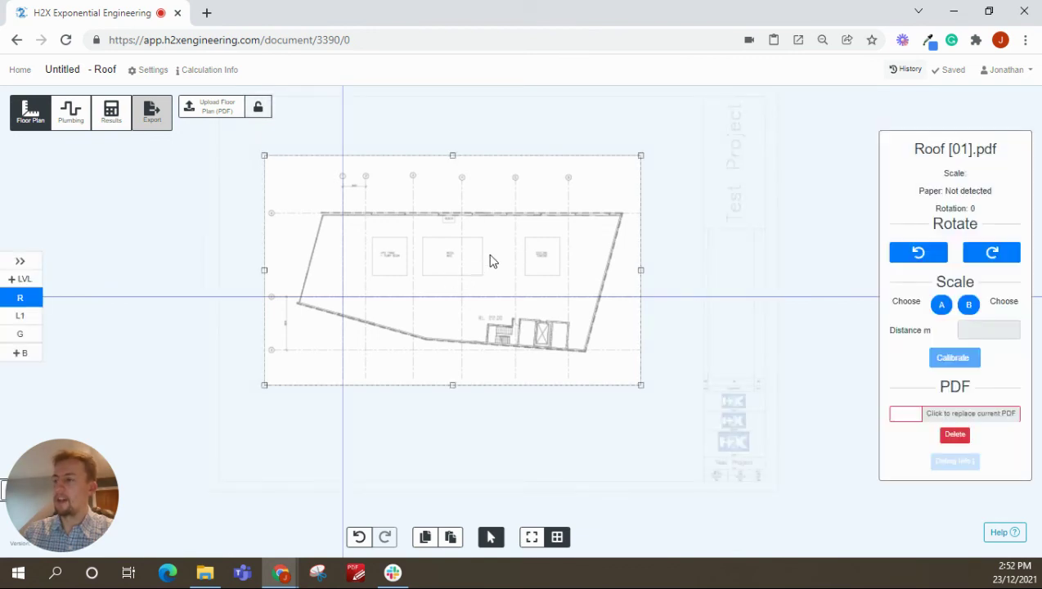
pyautogui.scroll(1, 489, 260)
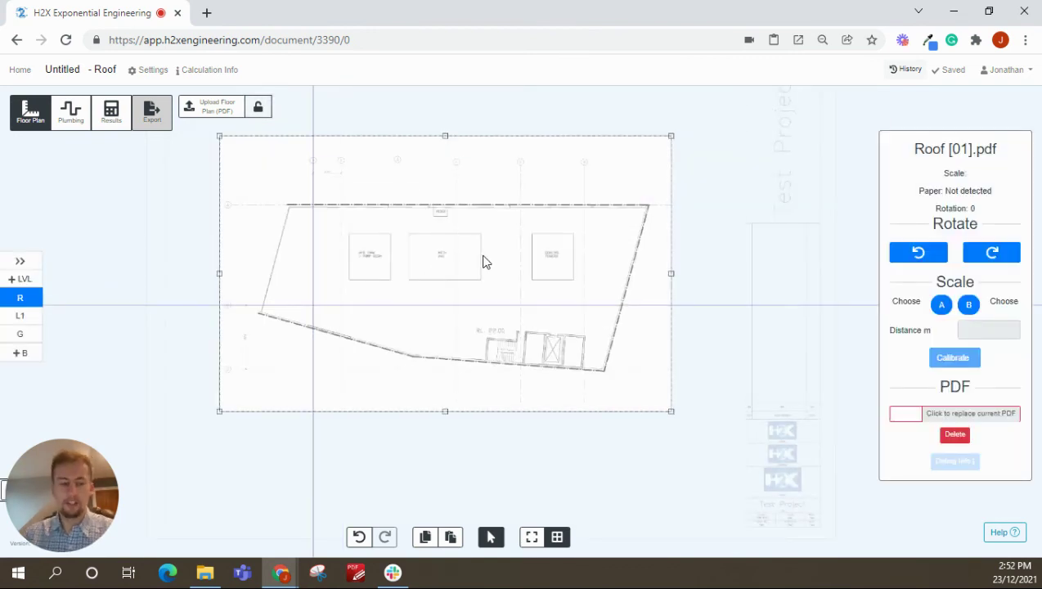
pyautogui.click(72, 116)
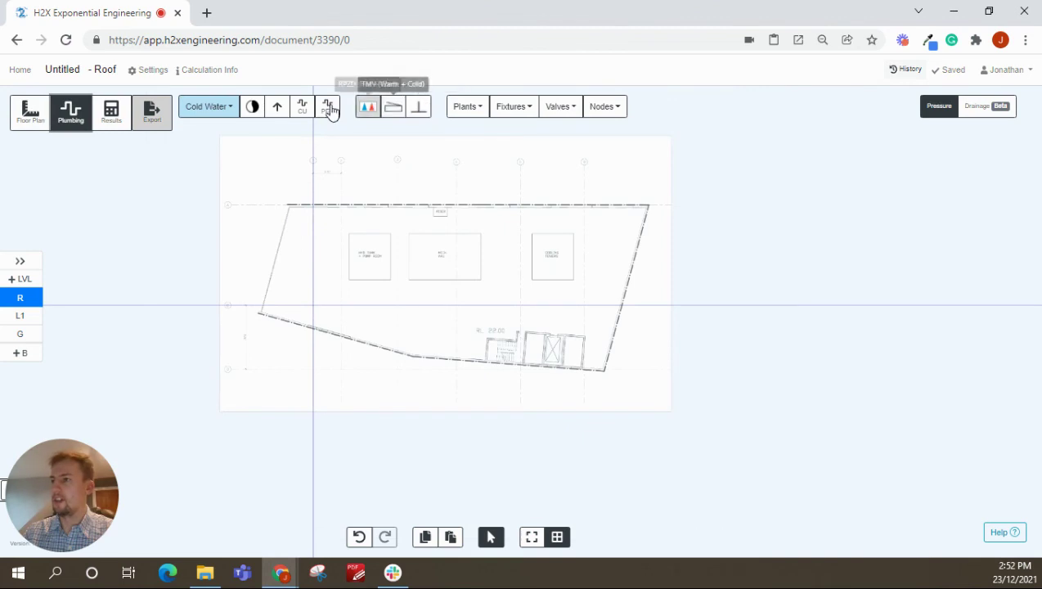
pyautogui.click(314, 122)
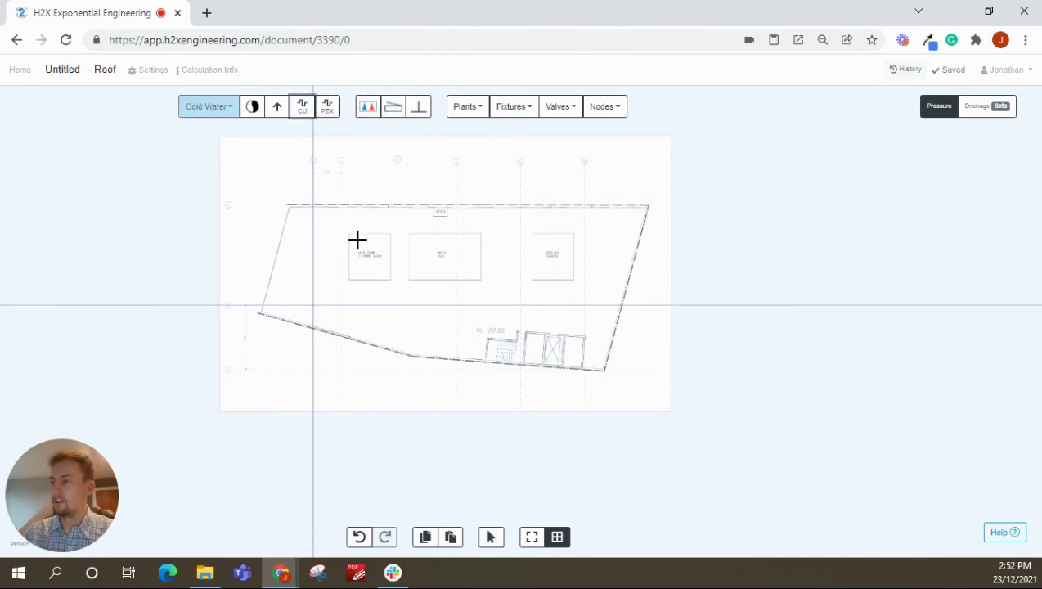
pyautogui.click(362, 227)
pyautogui.press('Escape')
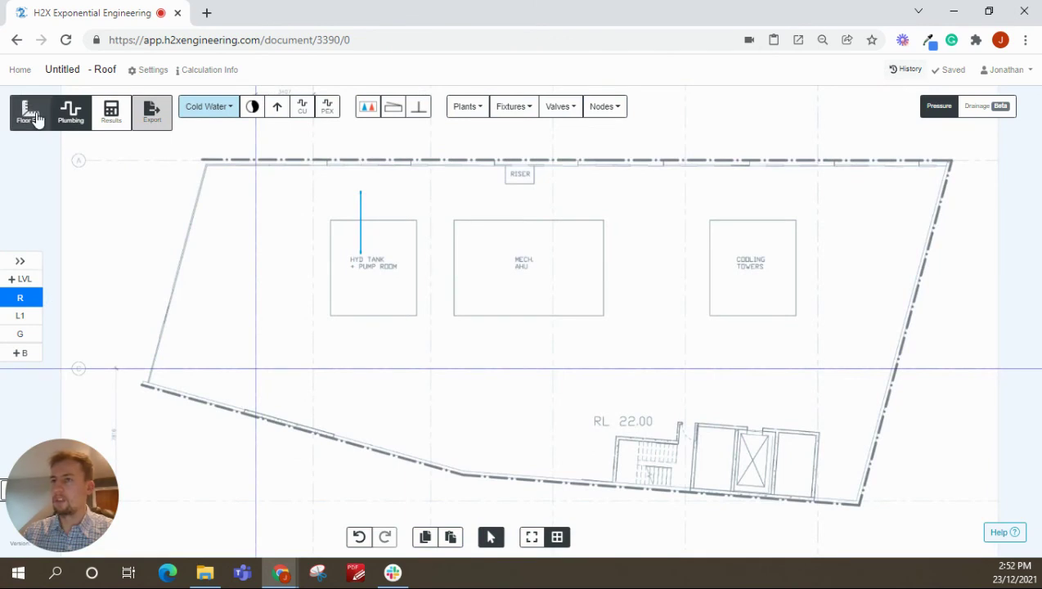
# Unlock the Roof PDF and drag it until the pipe lies fully inside the HYD TANK + PUMP ROOM.
pyautogui.click(31, 112)
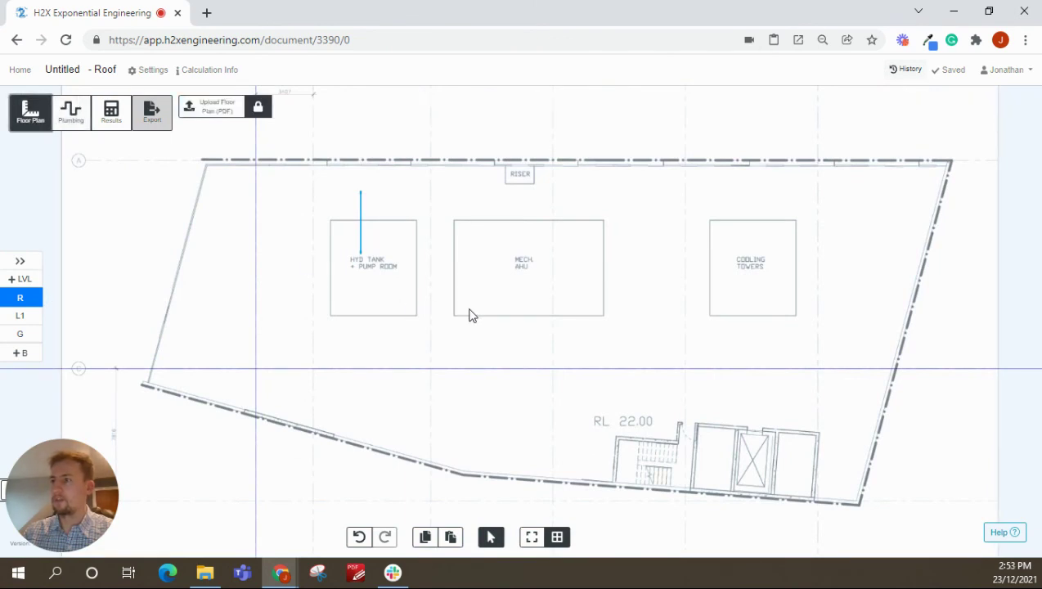
pyautogui.click(258, 108)
pyautogui.click(413, 219)
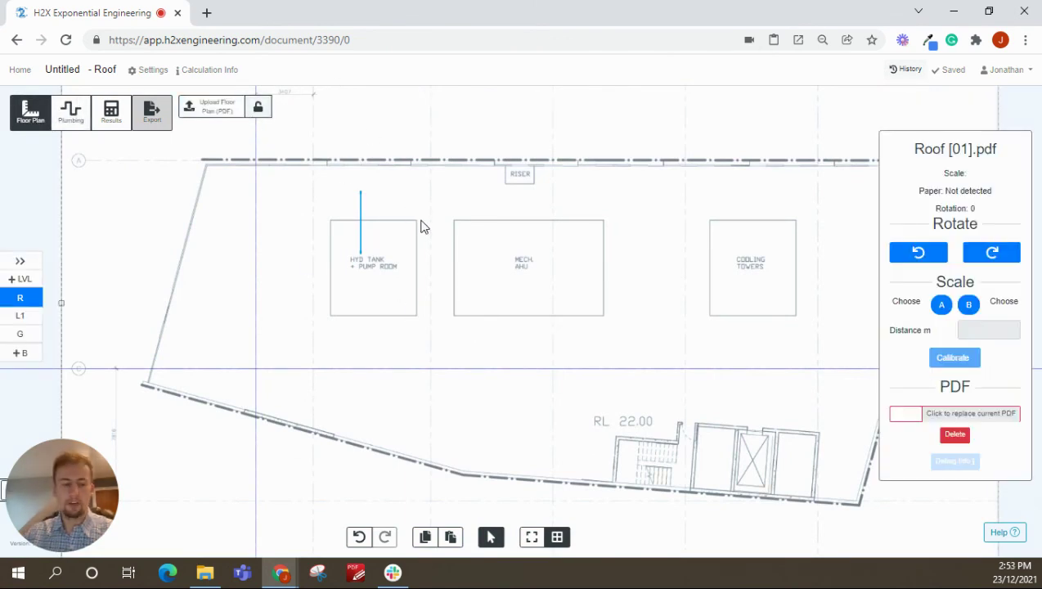
pyautogui.scroll(-4, 432, 232)
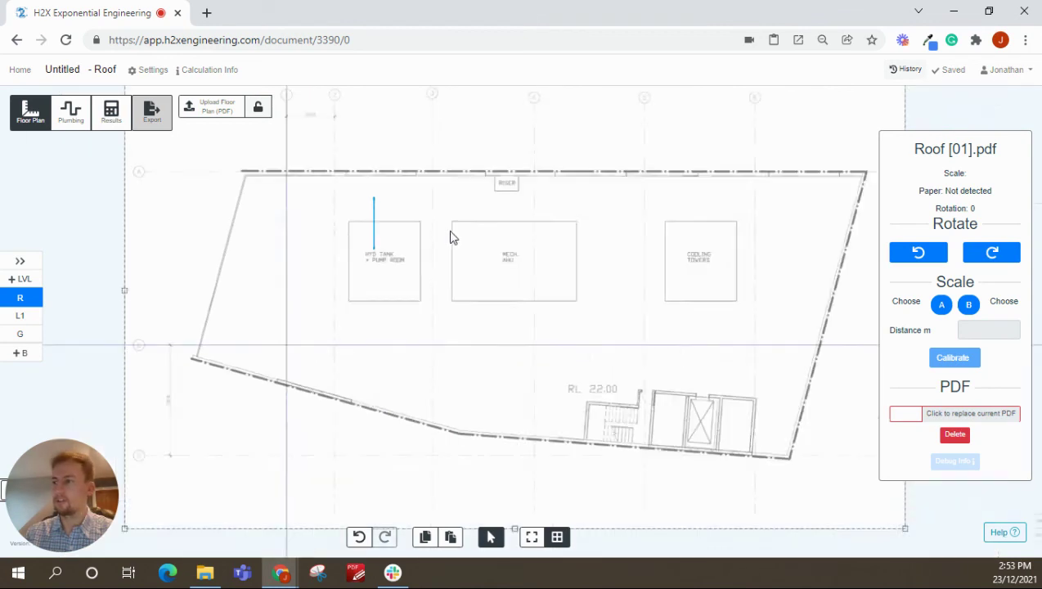
pyautogui.click(104, 264)
pyautogui.moveTo(300, 281); pyautogui.dragTo(345, 272)
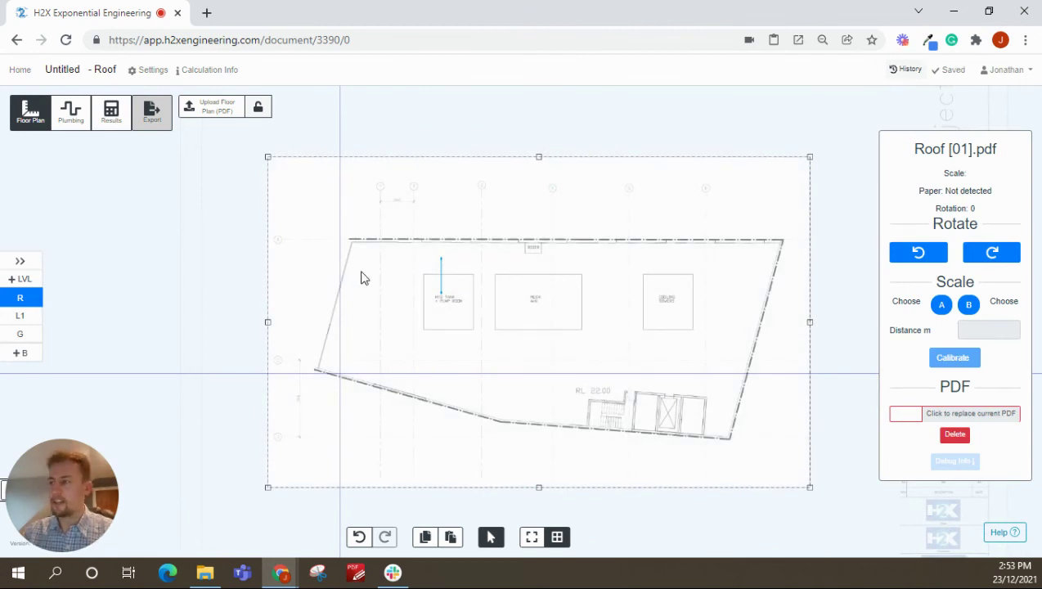
pyautogui.scroll(2, 431, 296)
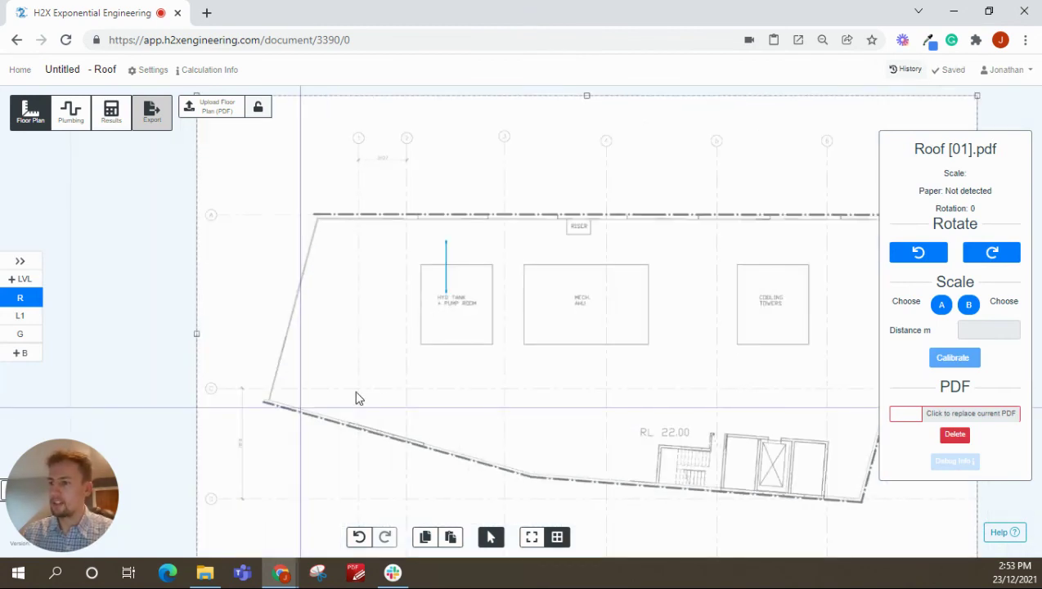
pyautogui.scroll(3, 304, 416)
pyautogui.scroll(-3, 363, 363)
pyautogui.moveTo(393, 296); pyautogui.dragTo(385, 250)
pyautogui.scroll(-3, 375, 258)
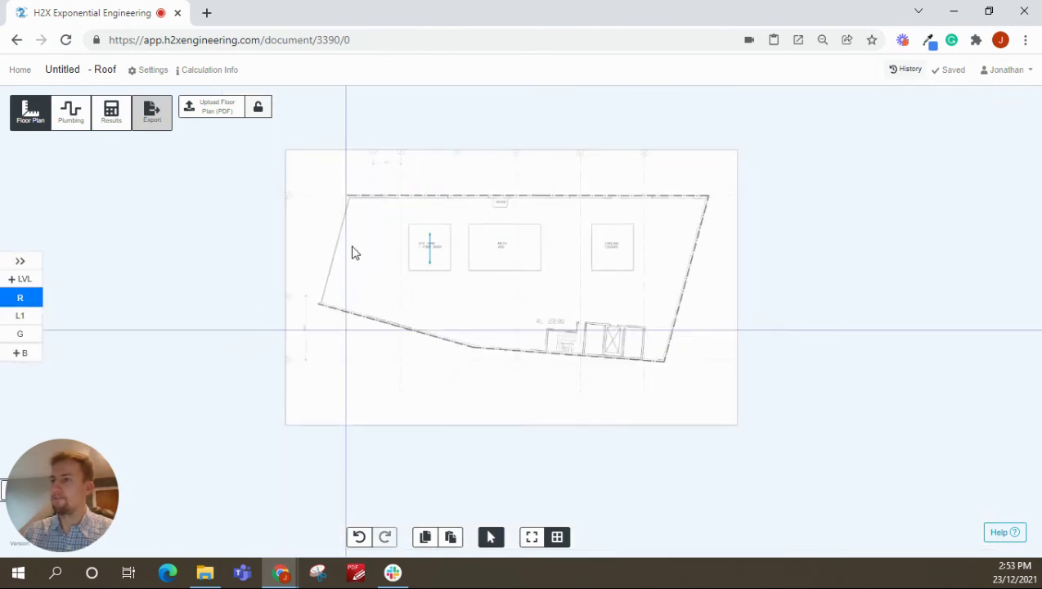